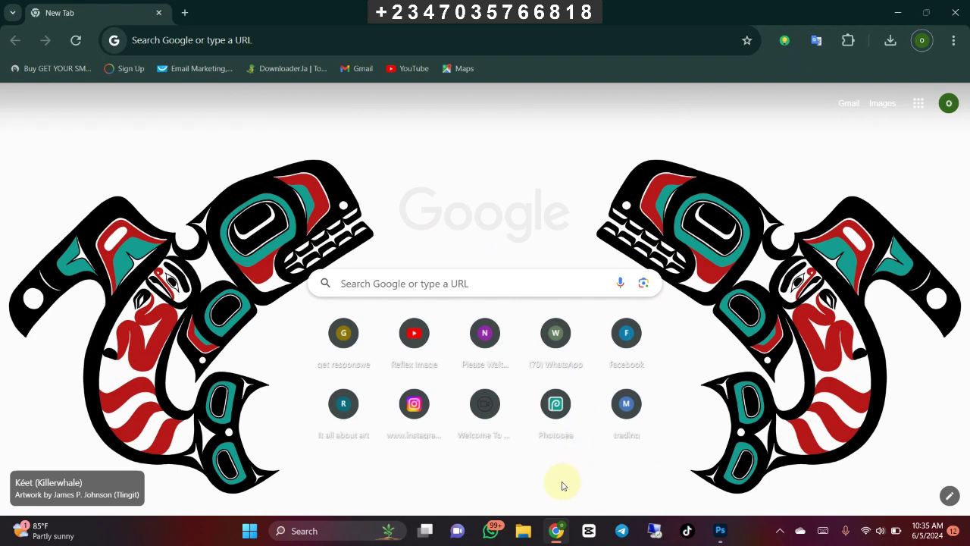
- In File Explorer, browse Pictures' reflex files, then open the Firefly backgrounds folder in Documents
left_click(522, 530)
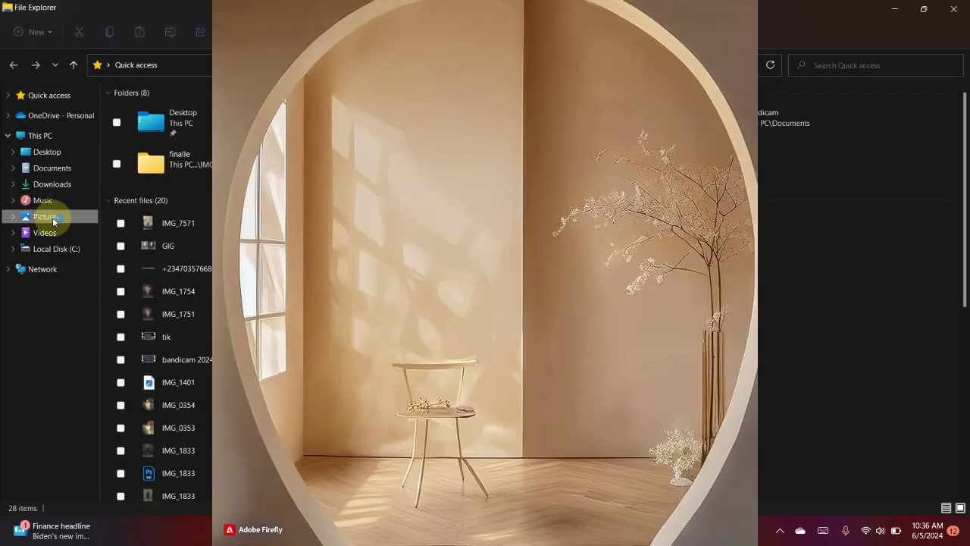
left_click(52, 217)
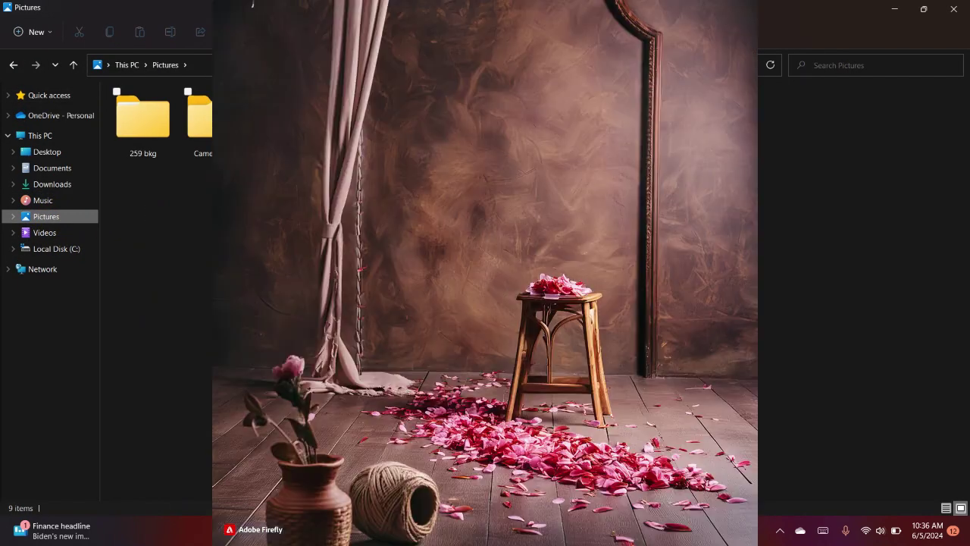
left_click(261, 121)
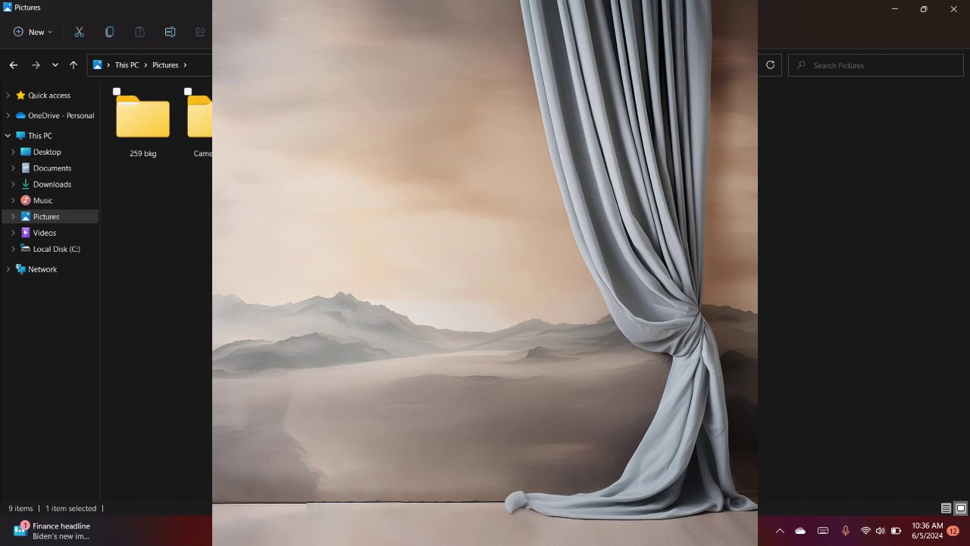
double_click(262, 122)
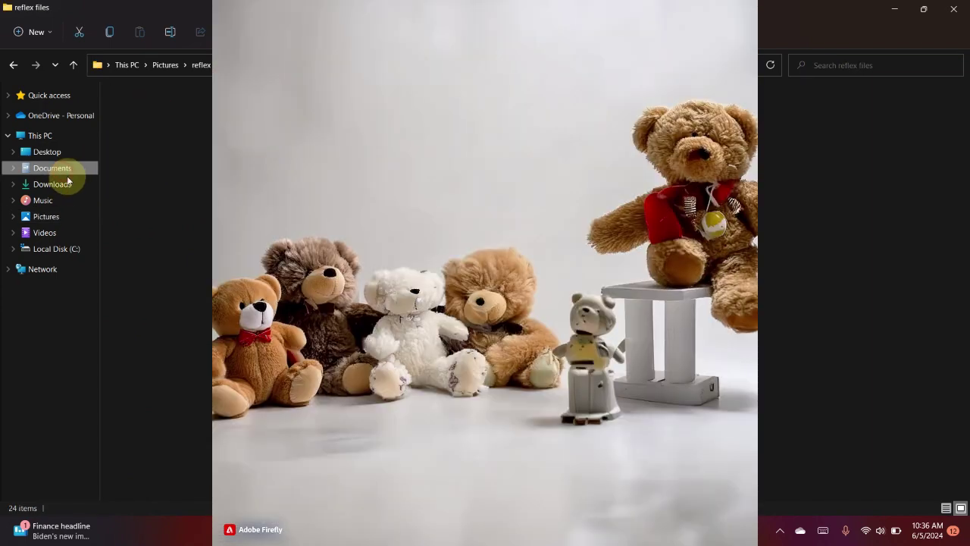
left_click(89, 168)
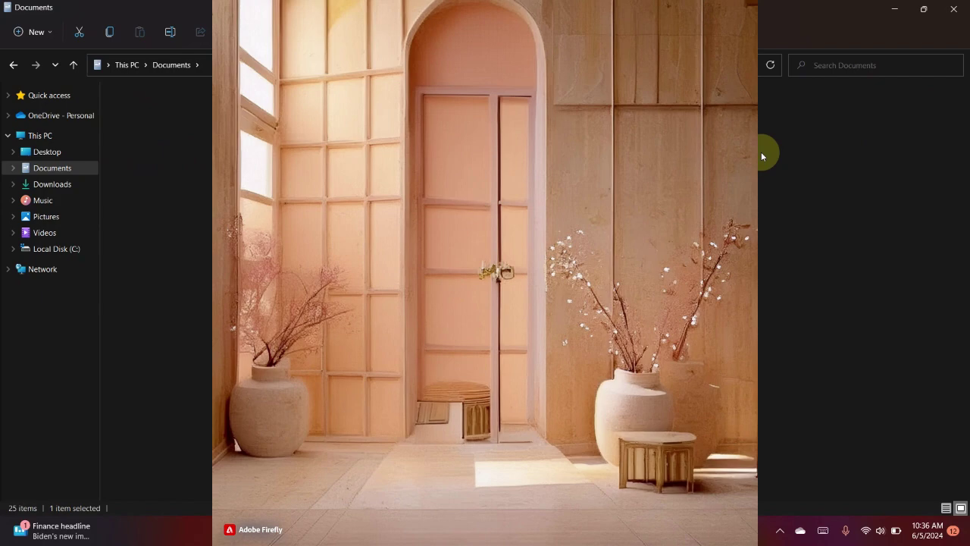
double_click(765, 155)
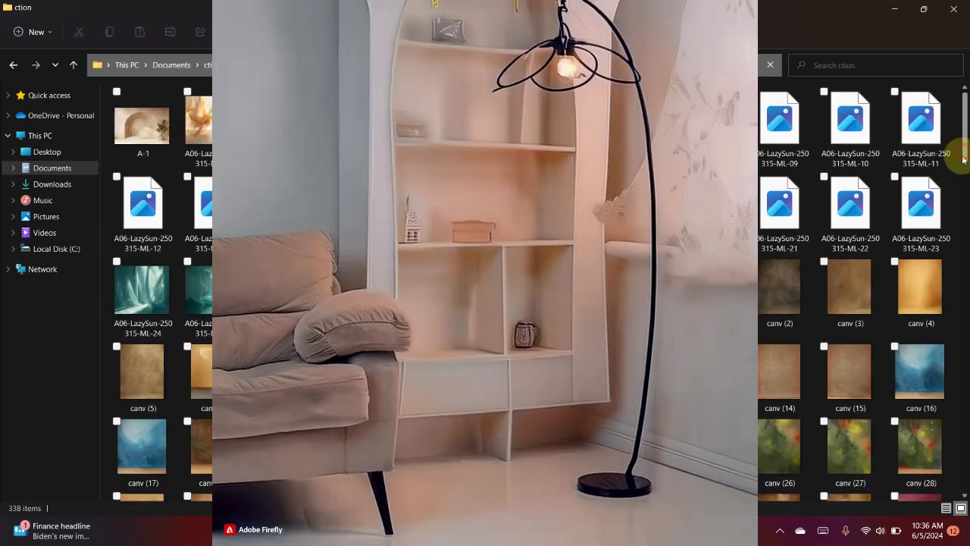
- Scroll through the Firefly-generated studio backgrounds, then minimize File Explorer
left_click_drag(963, 151, 965, 440)
scroll(857, 102, "up", 6)
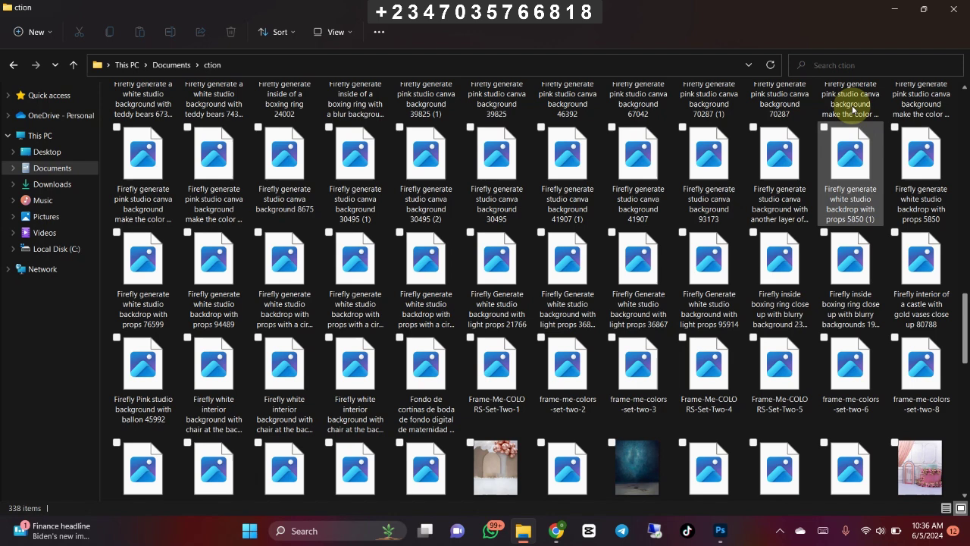
left_click(884, 11)
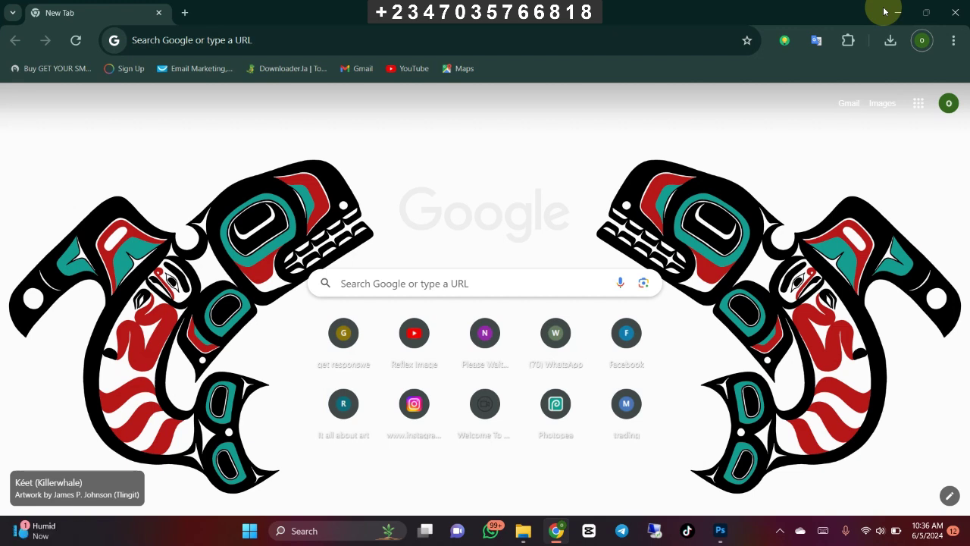
- Find the gown post with the arched beige backdrop on Instagram Explore and copy its link
left_click(410, 406)
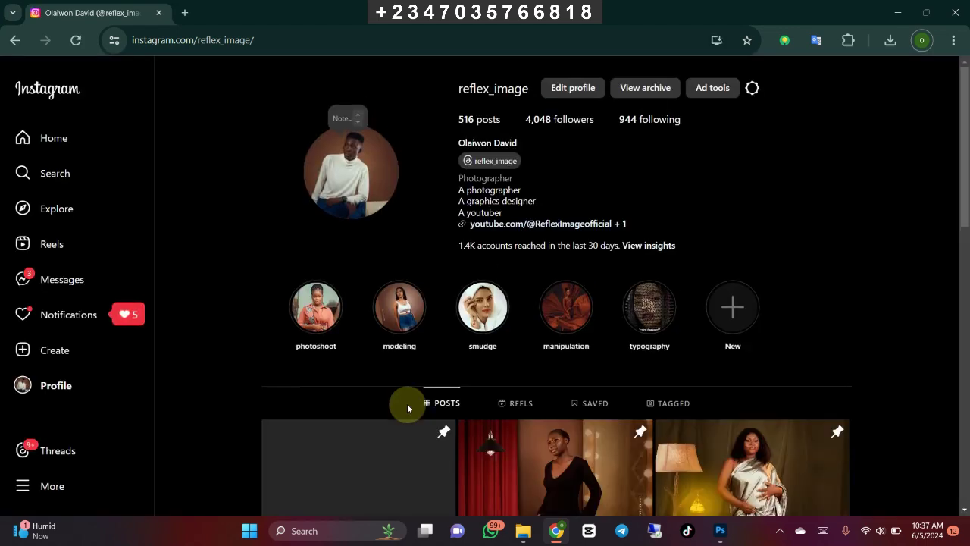
left_click(64, 218)
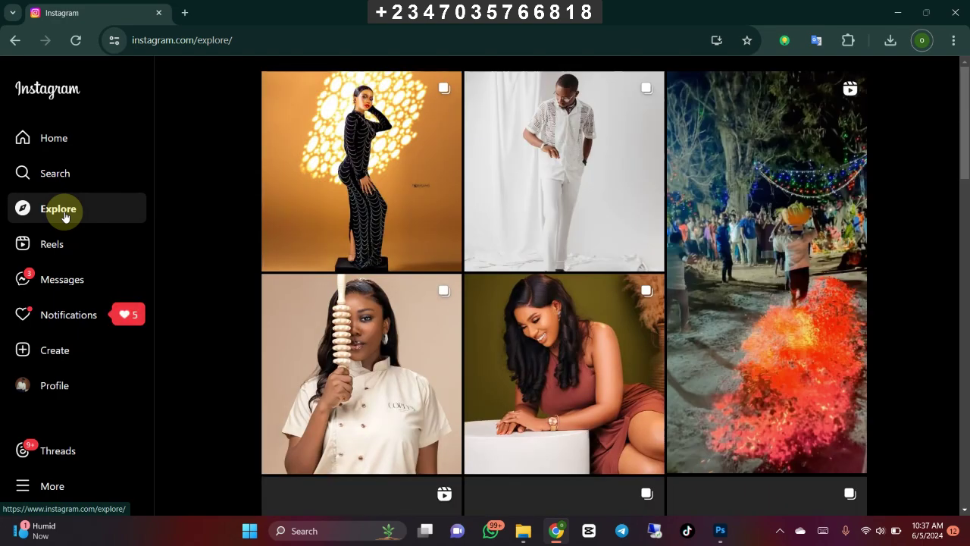
scroll(64, 218, "down", 3)
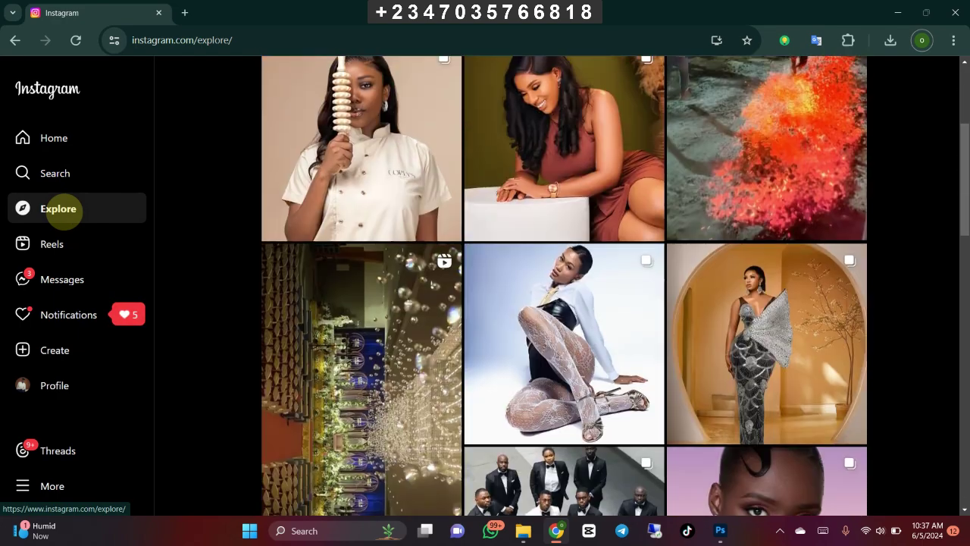
scroll(58, 209, "down", 2)
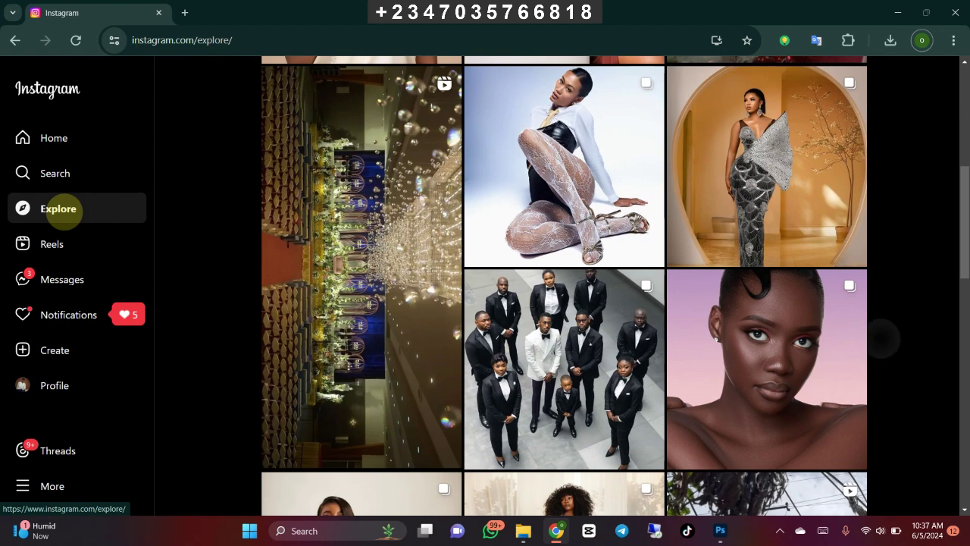
scroll(59, 208, "down", 1)
scroll(58, 209, "up", 1)
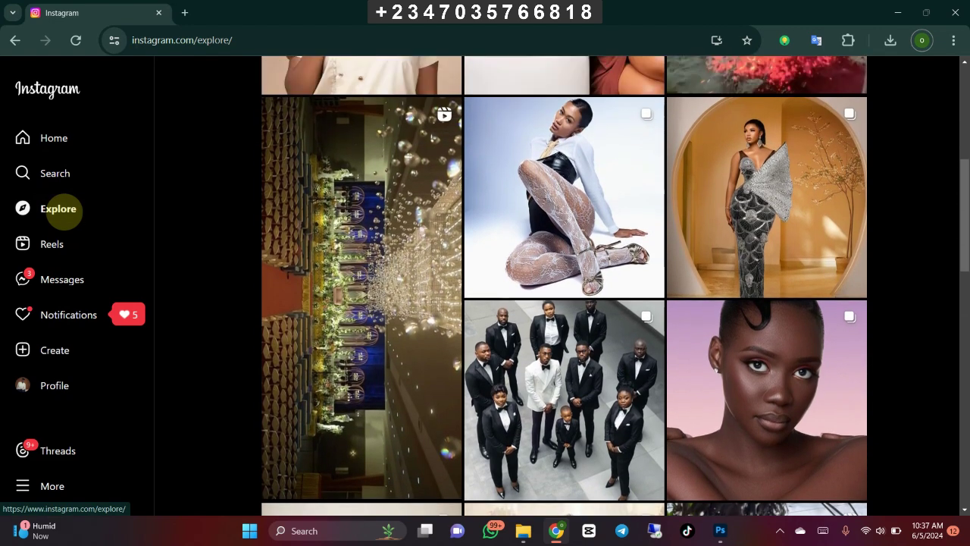
key("Return")
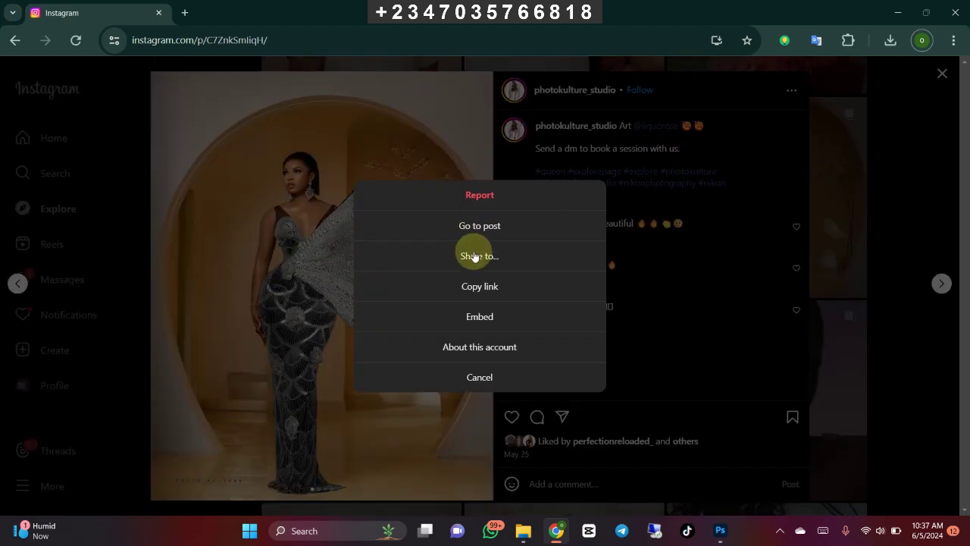
left_click(490, 284)
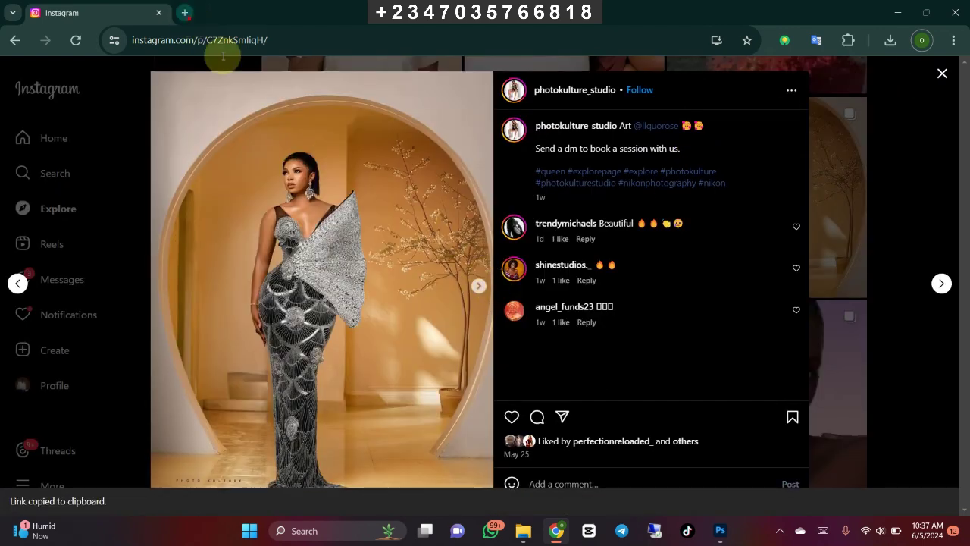
- Search 'insta downloader' in a new tab and open the Snapinsta site
left_click(184, 13)
type("in")
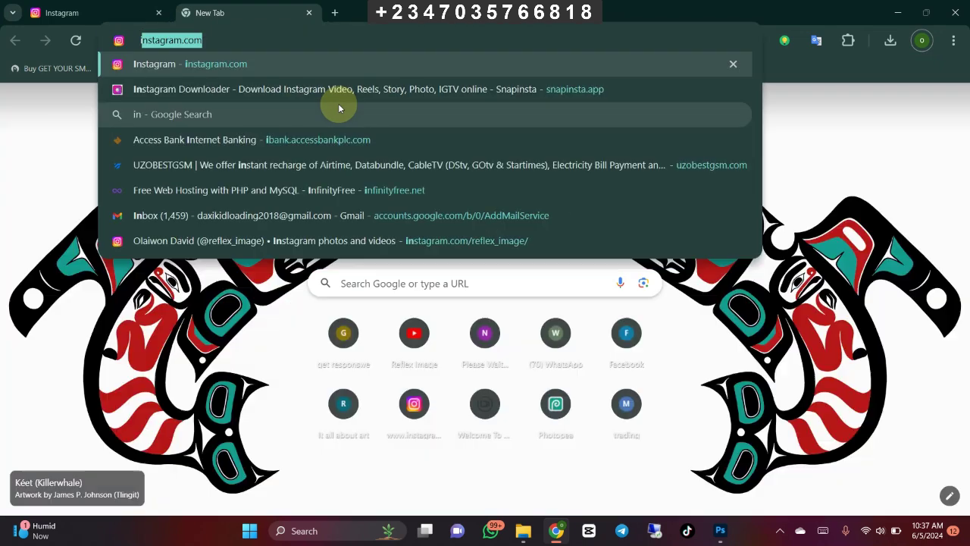
type("sta downlo")
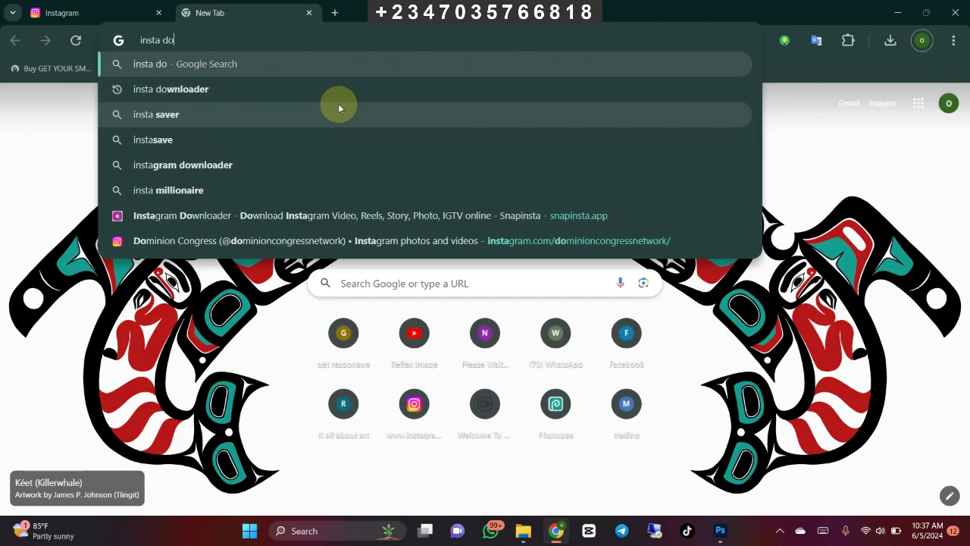
type("ader")
key("Return")
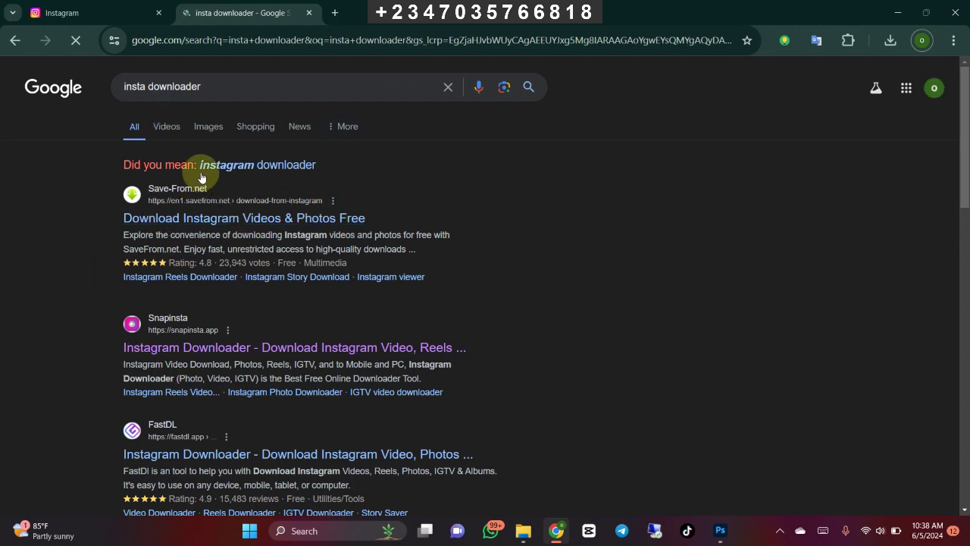
left_click(261, 350)
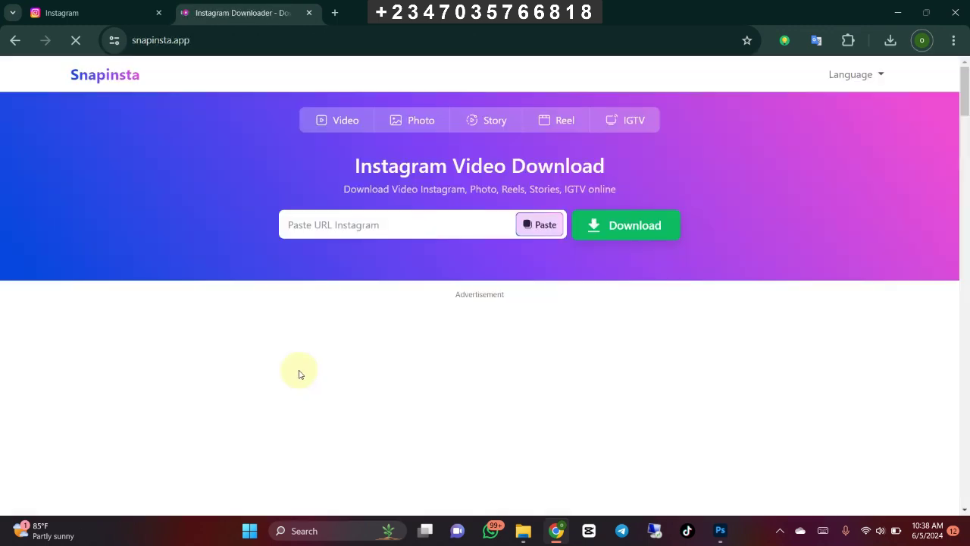
- Paste the Instagram link into Snapinsta, fetch the photos, and download the first one
left_click(375, 226)
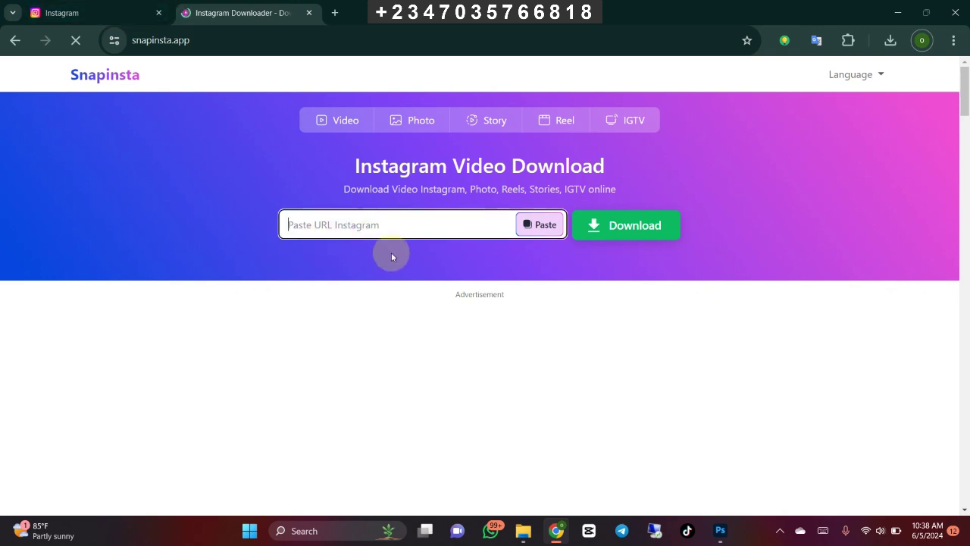
key("ctrl+v")
left_click(629, 231)
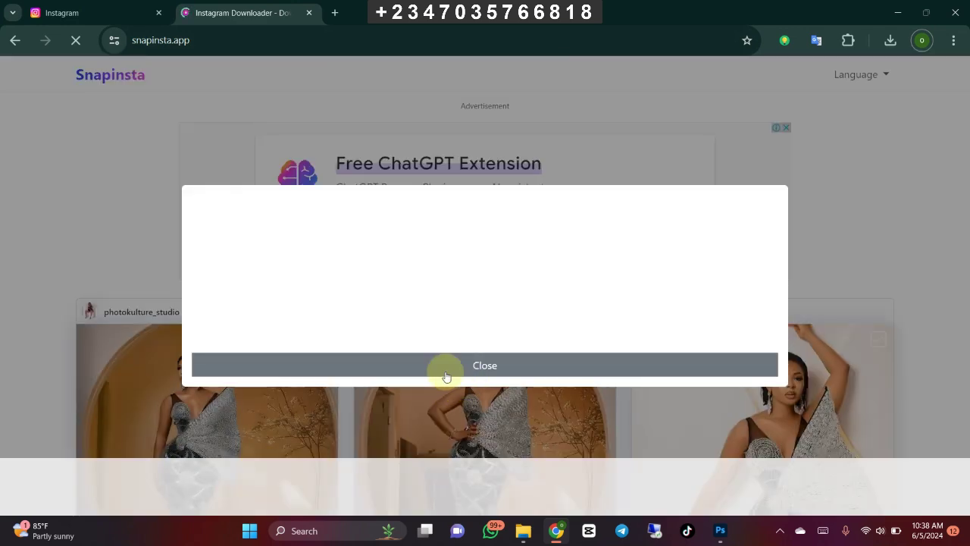
left_click(464, 370)
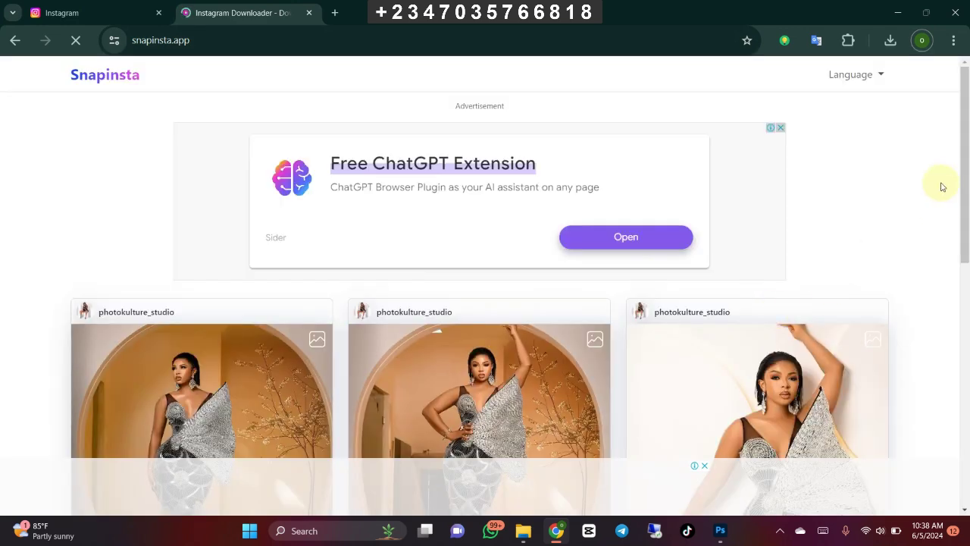
left_click_drag(963, 210, 961, 281)
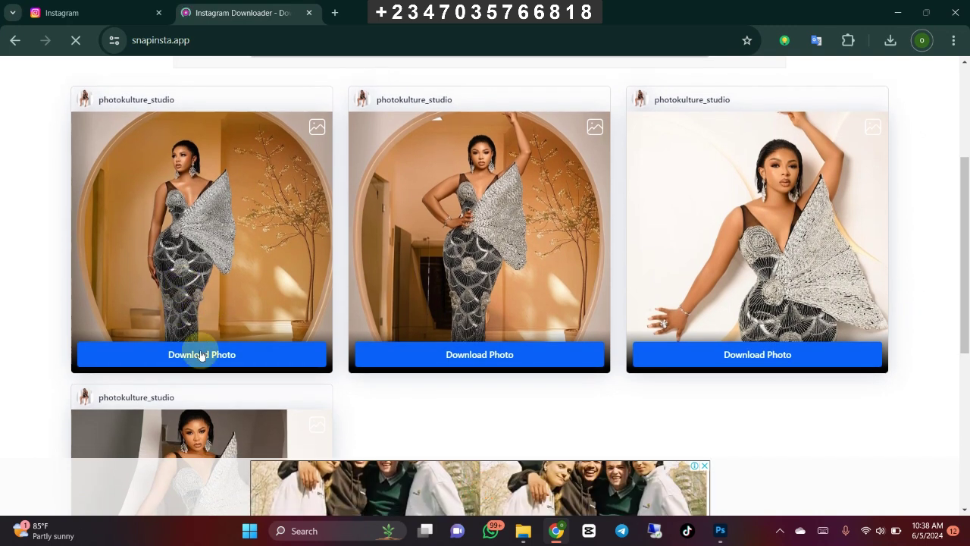
left_click(224, 403)
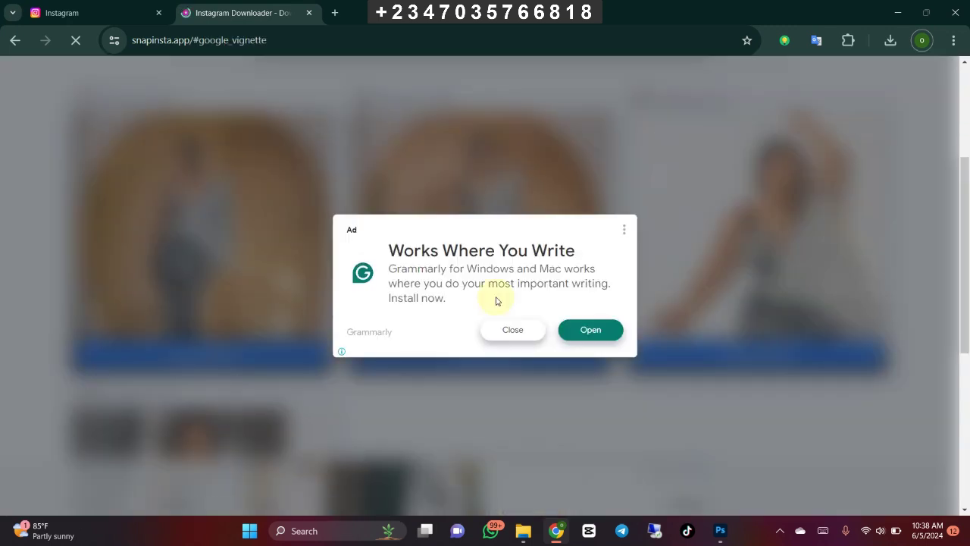
left_click(525, 368)
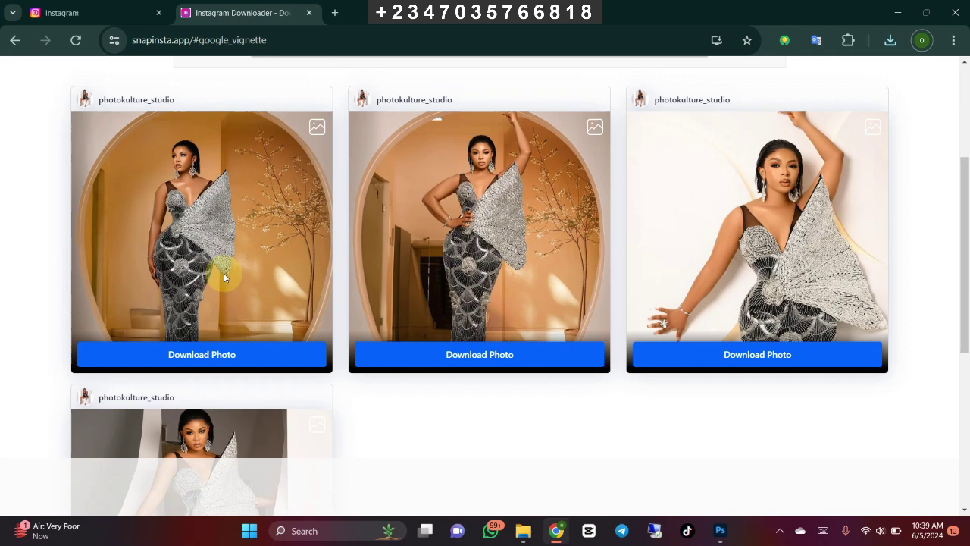
- Drag the downloaded gown photo from Downloads into Photoshop, opening it as a 1080 × 1350 px document
left_click(720, 530)
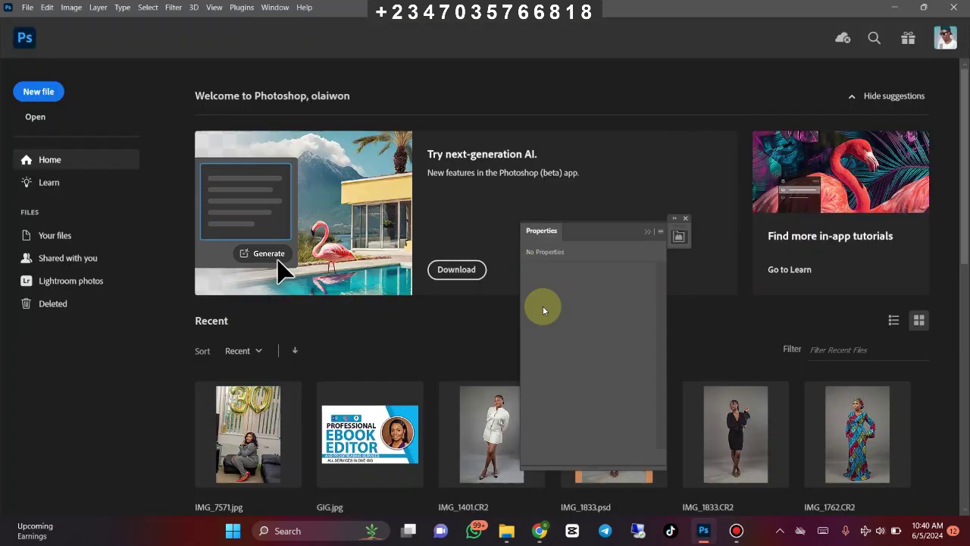
left_click(507, 537)
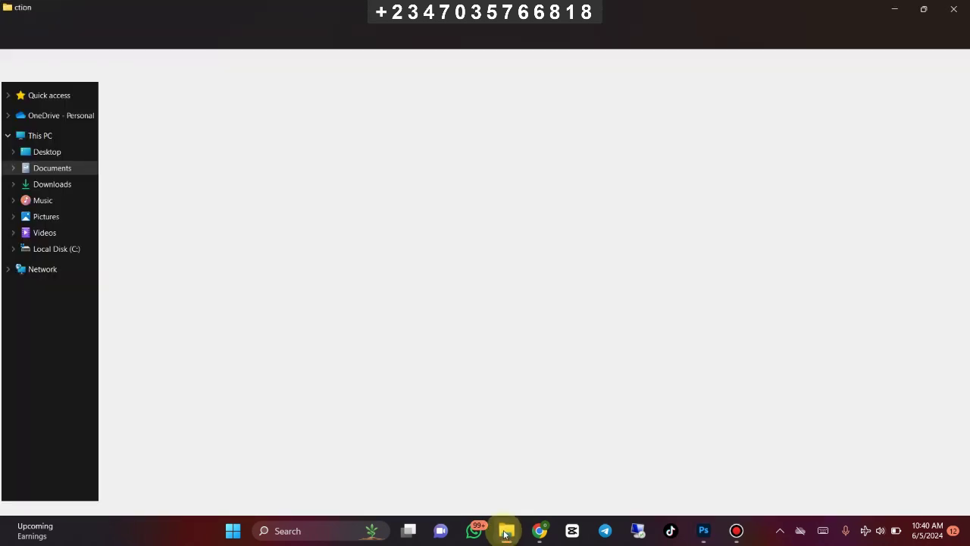
left_click(50, 167)
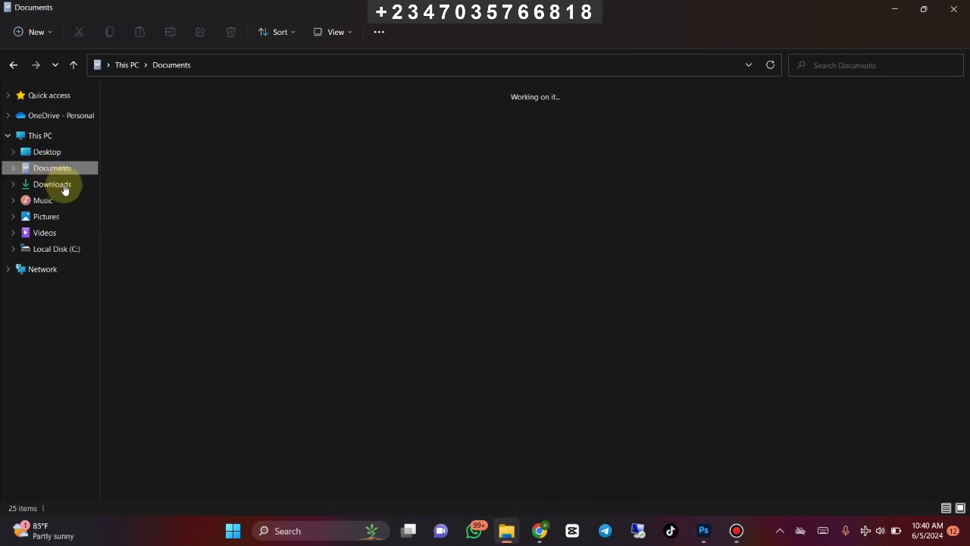
left_click(67, 187)
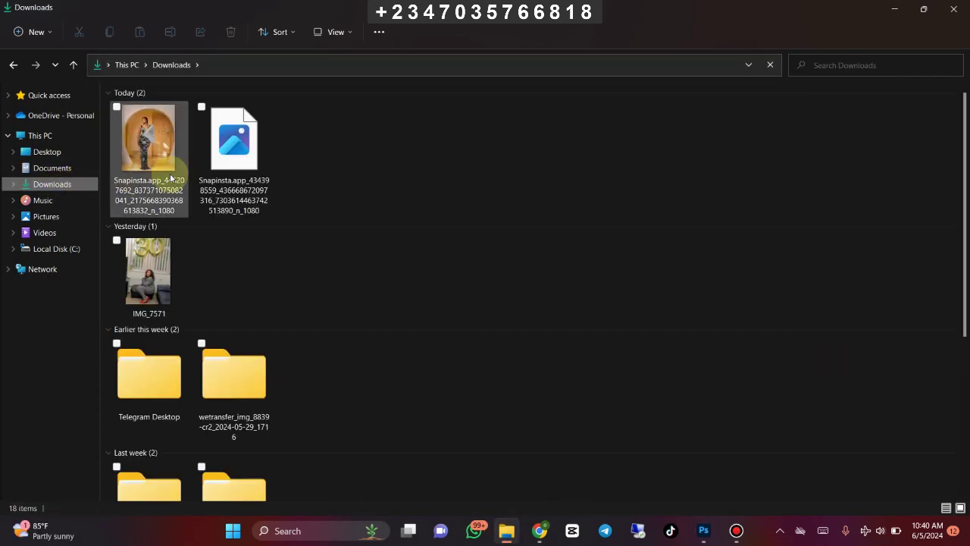
left_click(923, 10)
left_click_drag(207, 193, 498, 184)
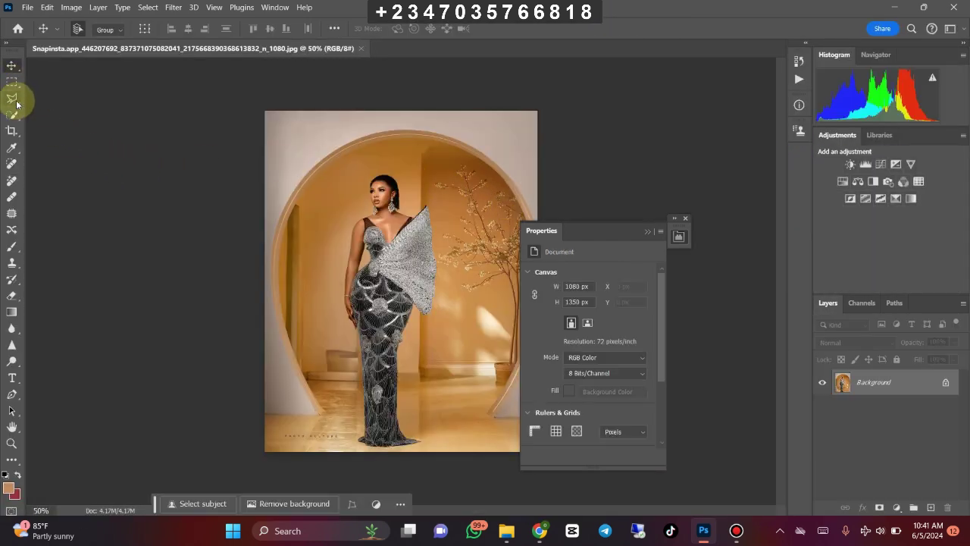
- Trace a Polygonal Lasso selection around the model and her gown
left_click_drag(12, 98, 63, 114)
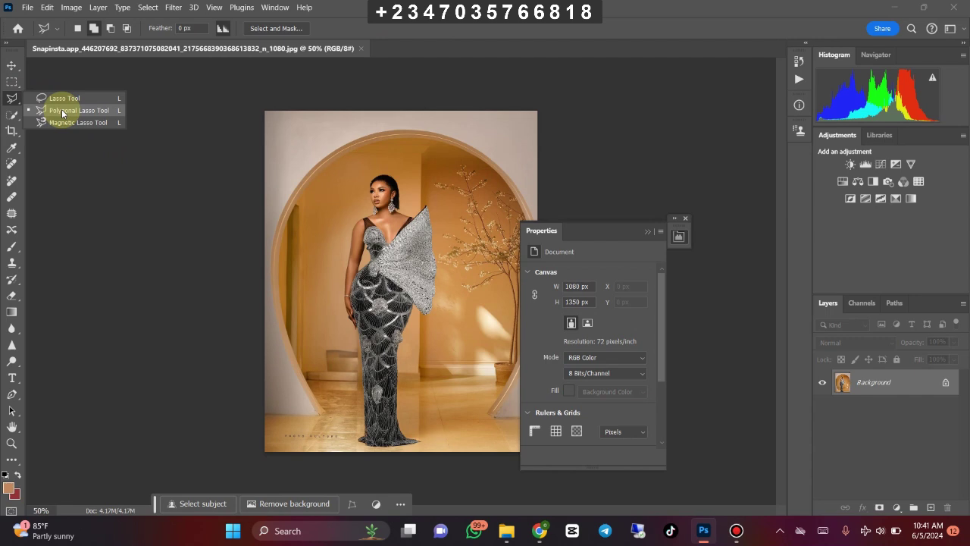
left_click(341, 298)
mouse_move(342, 298)
left_mouse_down()
mouse_move(366, 184)
mouse_move(377, 171)
mouse_move(404, 178)
mouse_move(410, 216)
mouse_move(424, 204)
mouse_move(440, 209)
mouse_move(442, 328)
mouse_move(417, 315)
mouse_move(403, 352)
mouse_move(411, 422)
mouse_move(428, 449)
mouse_move(367, 455)
mouse_move(358, 445)
mouse_move(339, 325)
left_mouse_up()
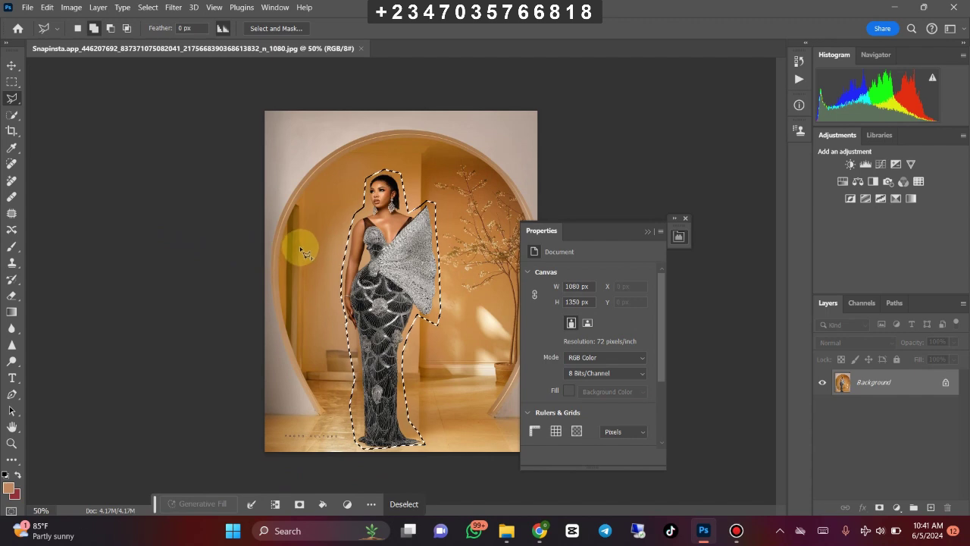
- Content-Aware Fill the selected woman so only the empty arched room remains, then deselect
right_click(385, 304)
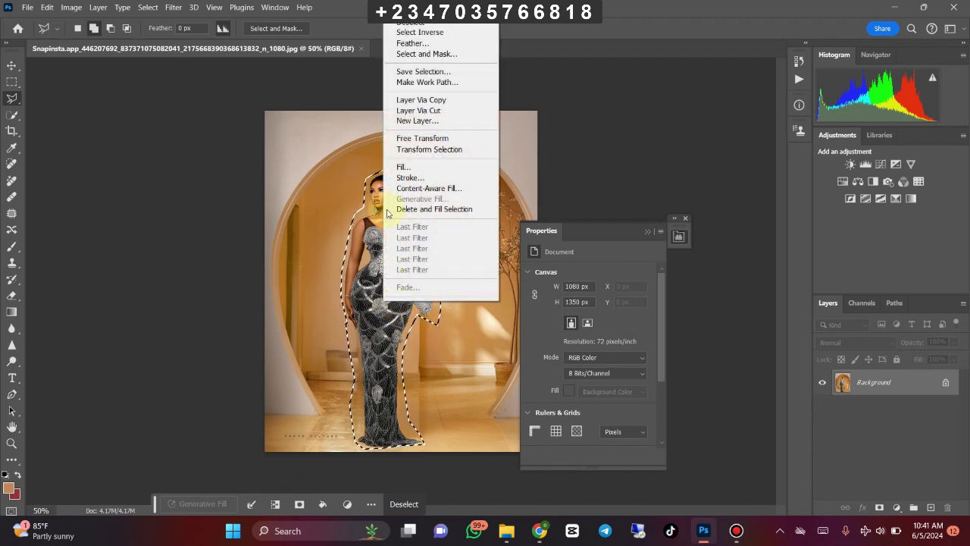
left_click(416, 167)
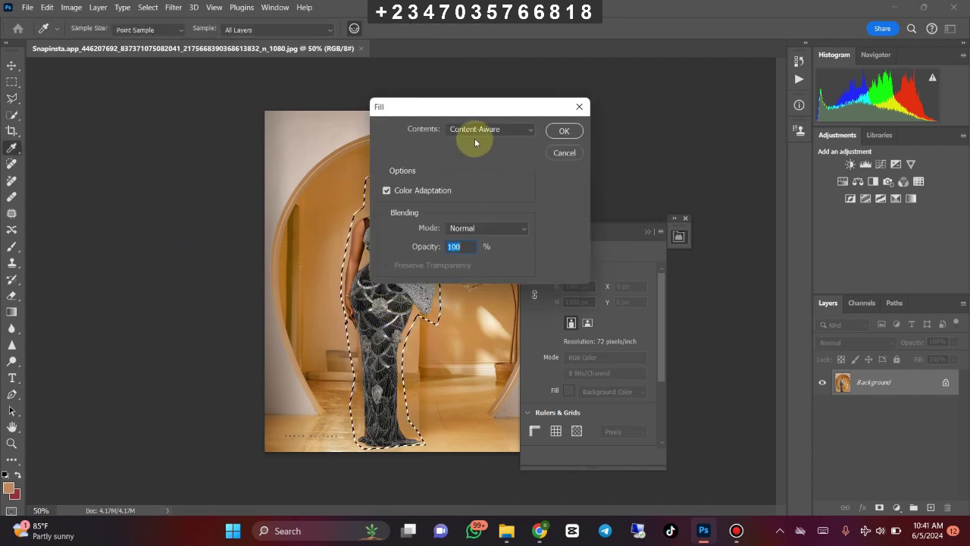
left_click(564, 130)
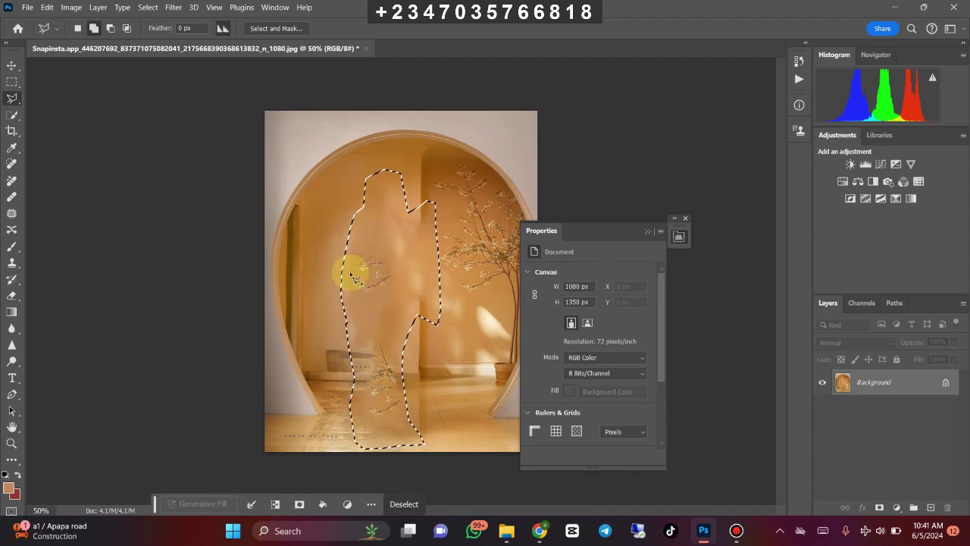
key("Delete")
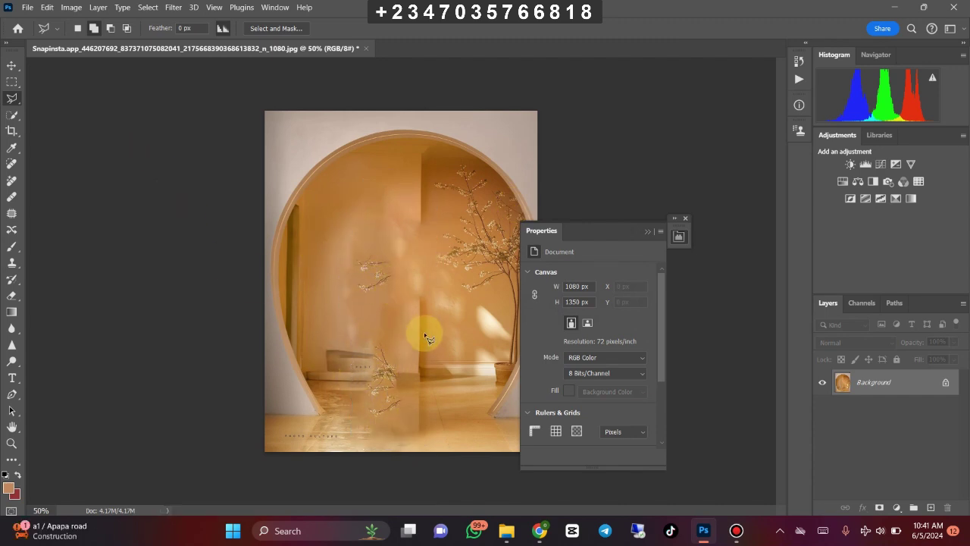
- Save the cleaned backdrop as a maximum-quality JPEG and close Photoshop
key("ctrl+s")
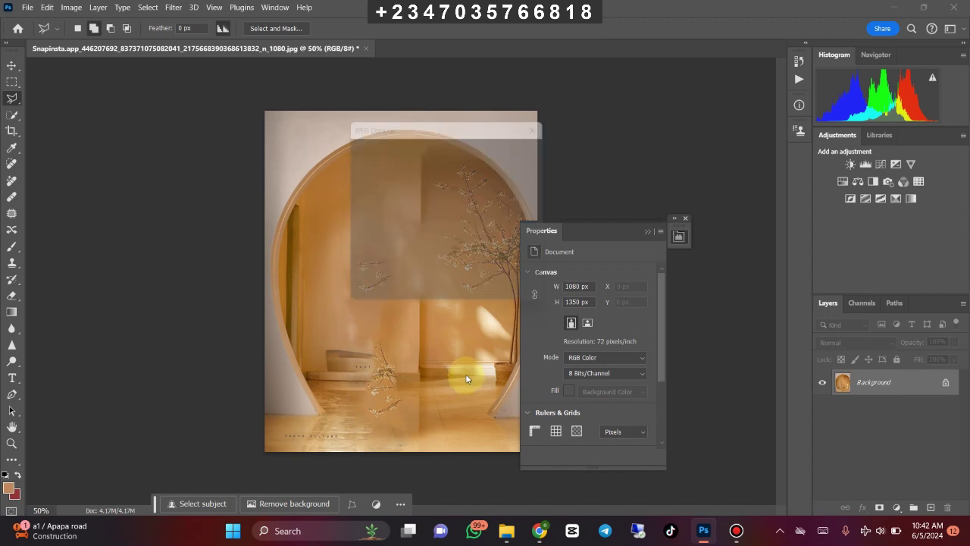
left_click(522, 147)
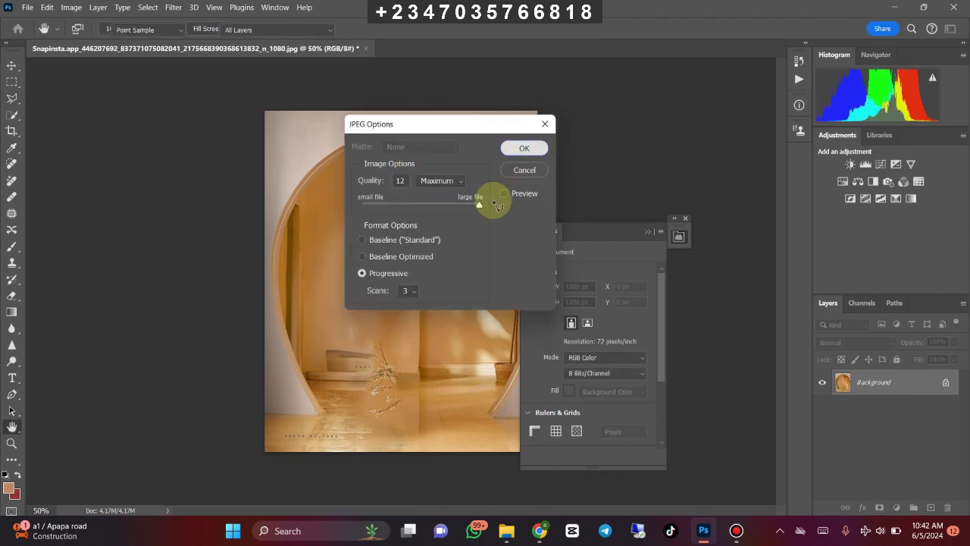
left_click(954, 7)
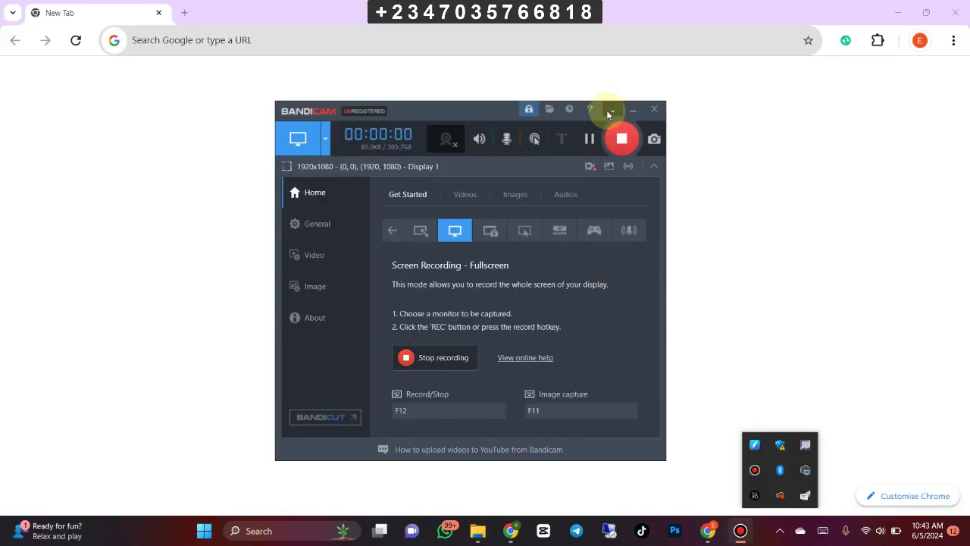
- Close the Downloads window after checking its thumbnail shows the empty arched room
left_click(607, 110)
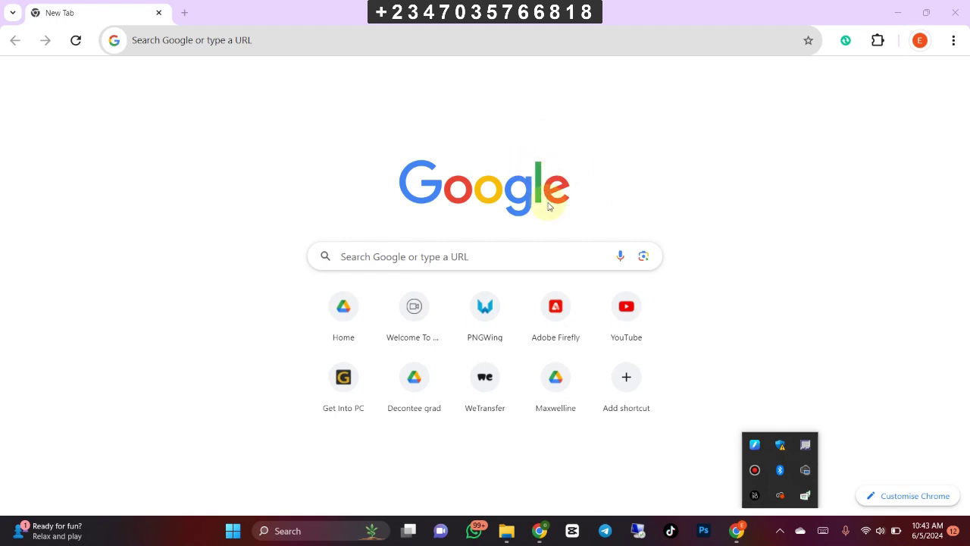
- Search Google for 'adobe firefly' from the Chrome address bar
left_click(237, 39)
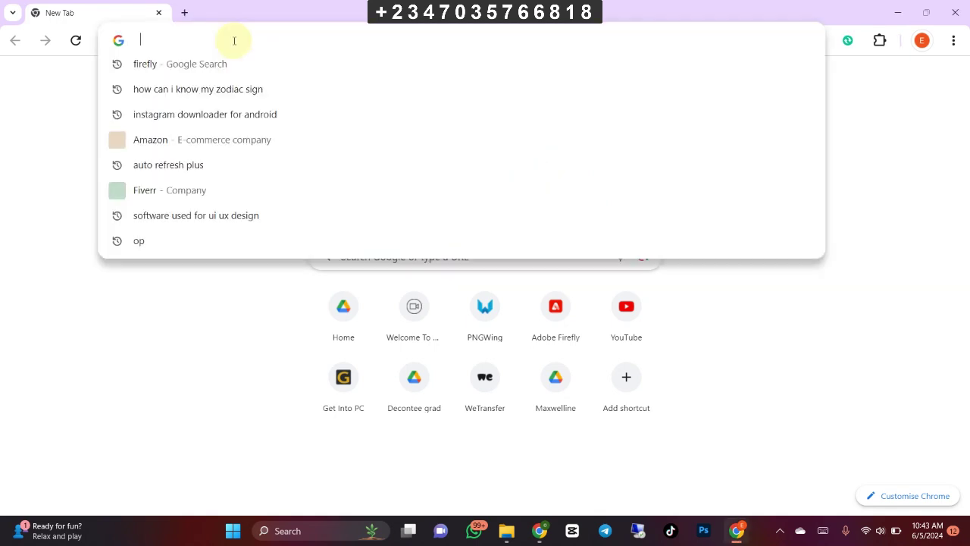
type("ado")
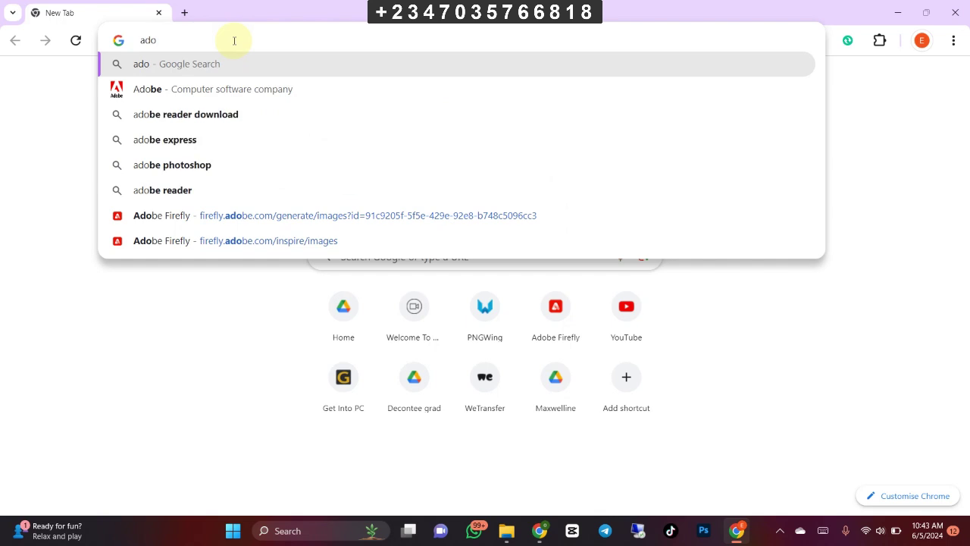
type("be firefl")
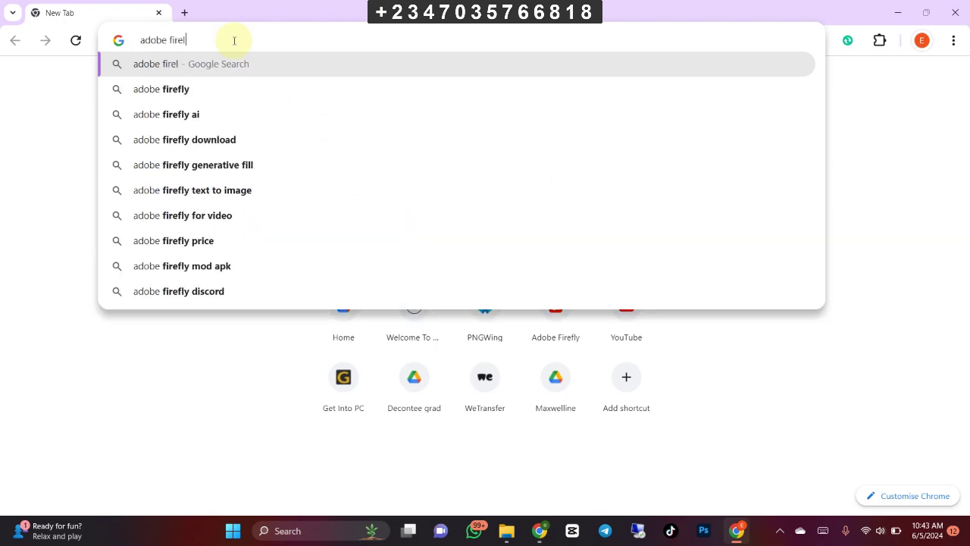
key("Return")
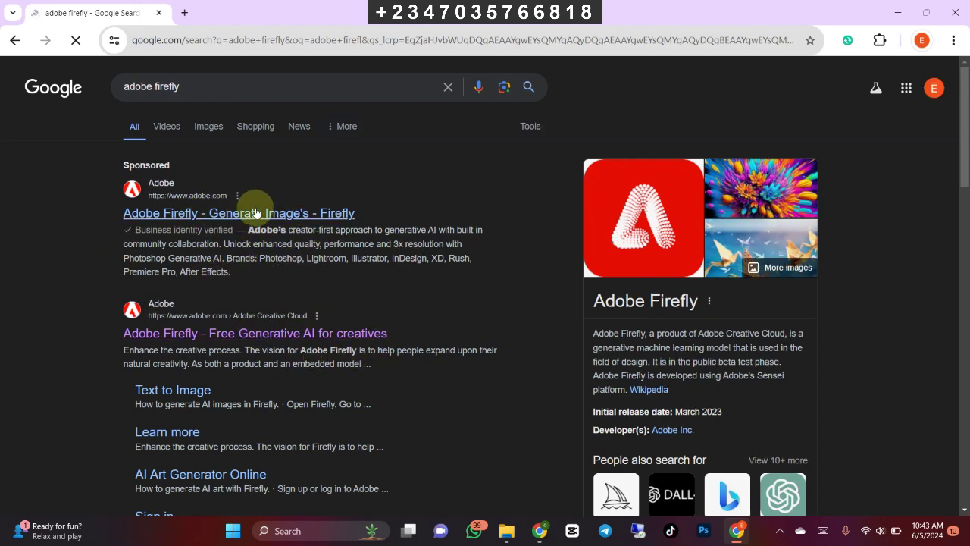
- Open the Adobe Firefly product page and enter 'create a studio backdrop with flower' in Try it
left_click(287, 344)
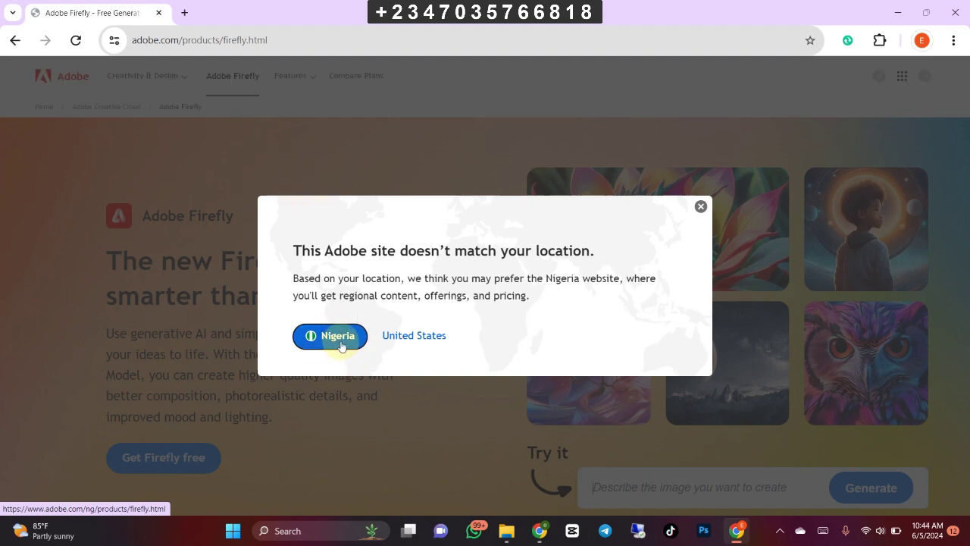
left_click(700, 206)
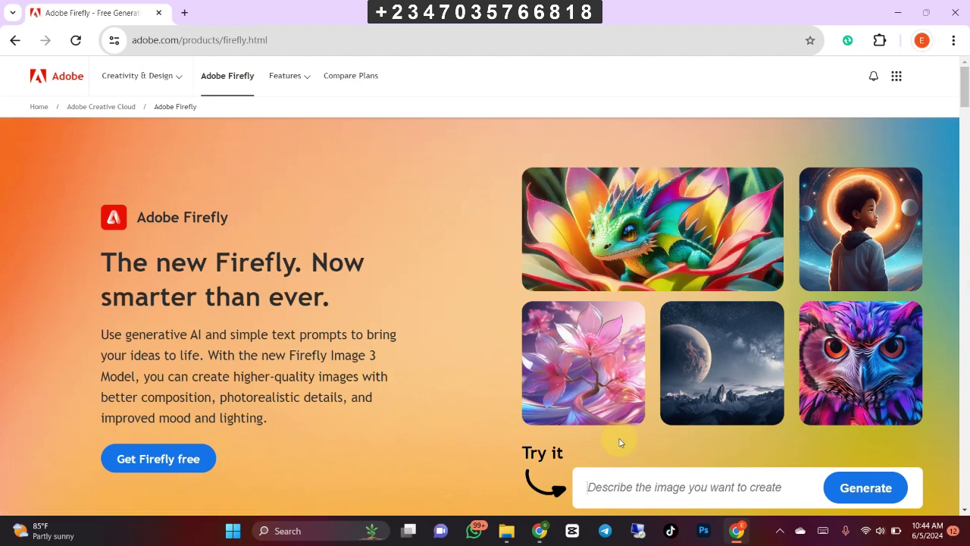
left_click(966, 135)
scroll(966, 135, "down", 2)
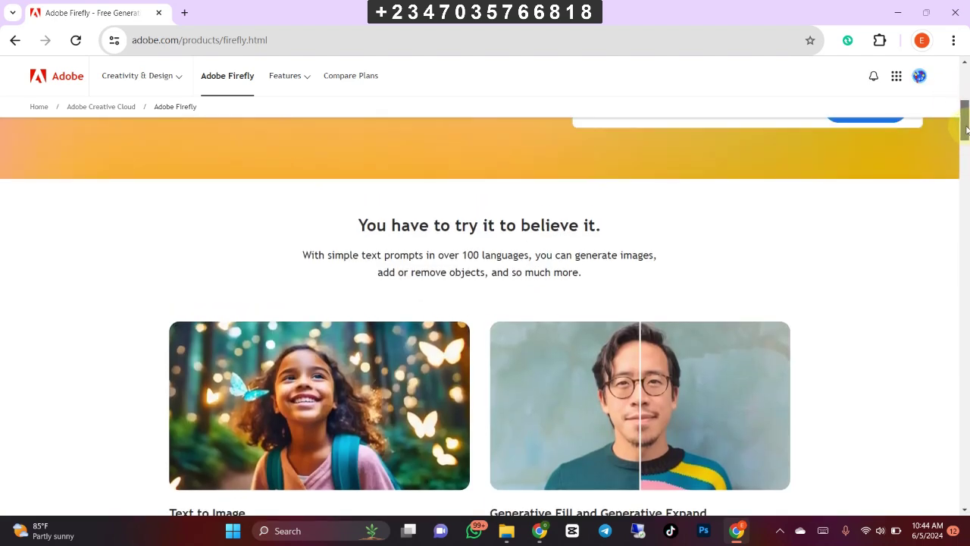
scroll(966, 135, "up", 3)
left_click(689, 327)
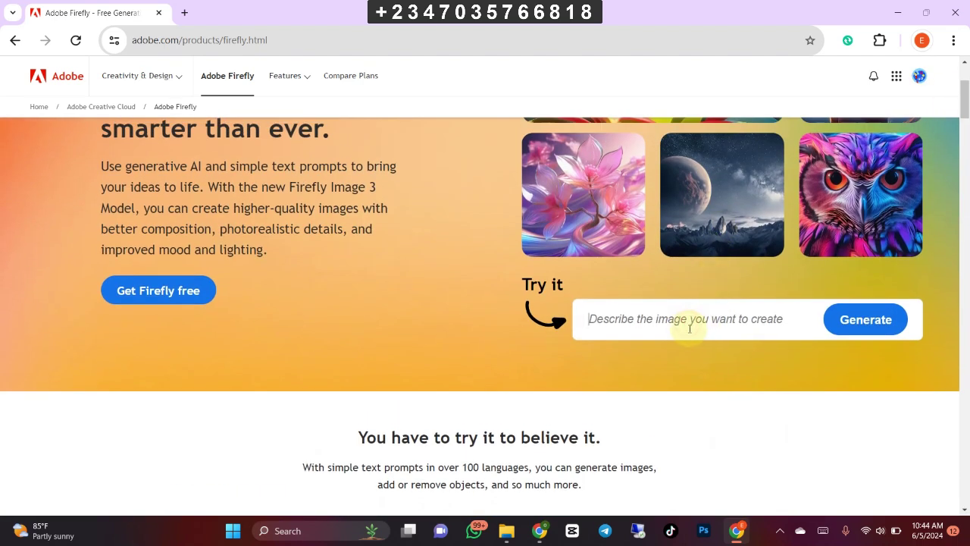
type("c")
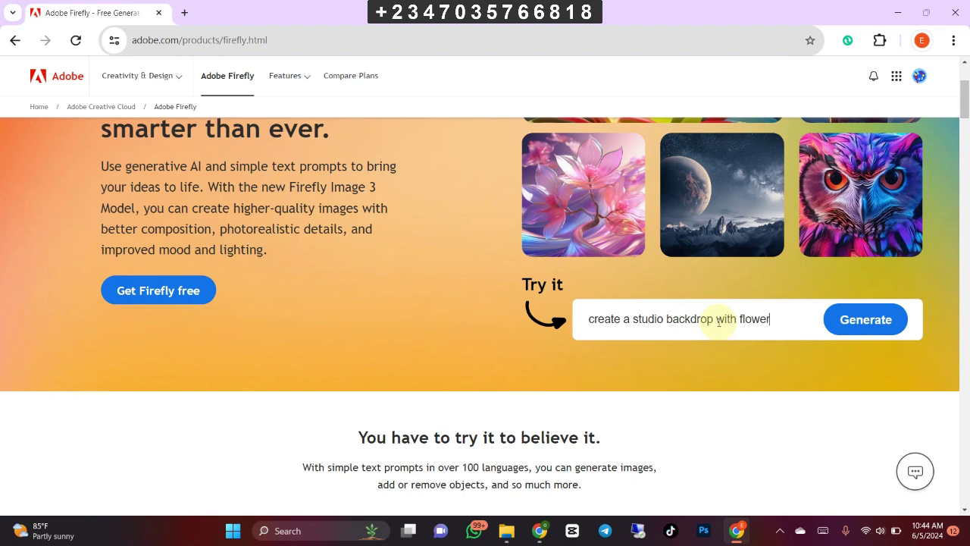
- Generate four Text to image results for 'generate a studio backdrop with flowers'
left_click(842, 319)
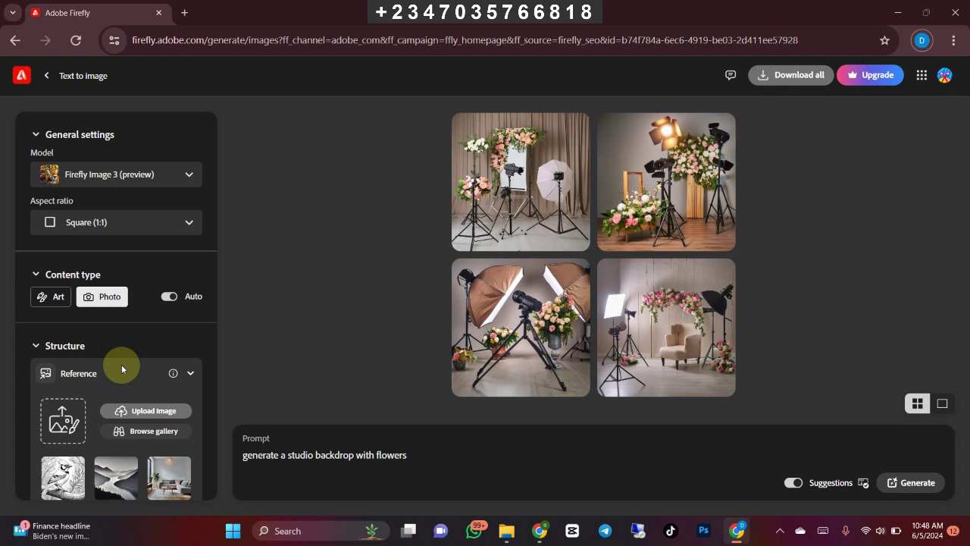
- Upload the Snapinsta arched-room image as the Structure reference
left_click(153, 412)
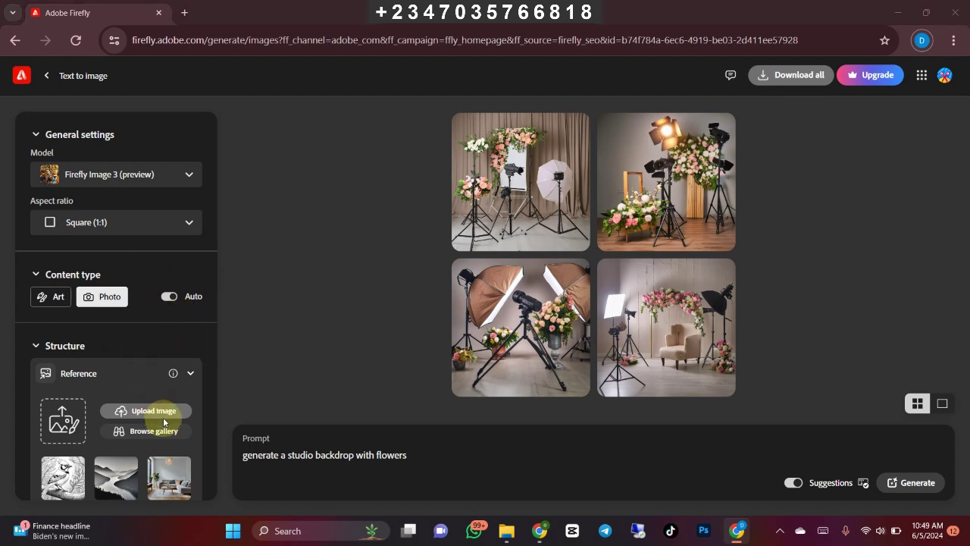
left_click(147, 129)
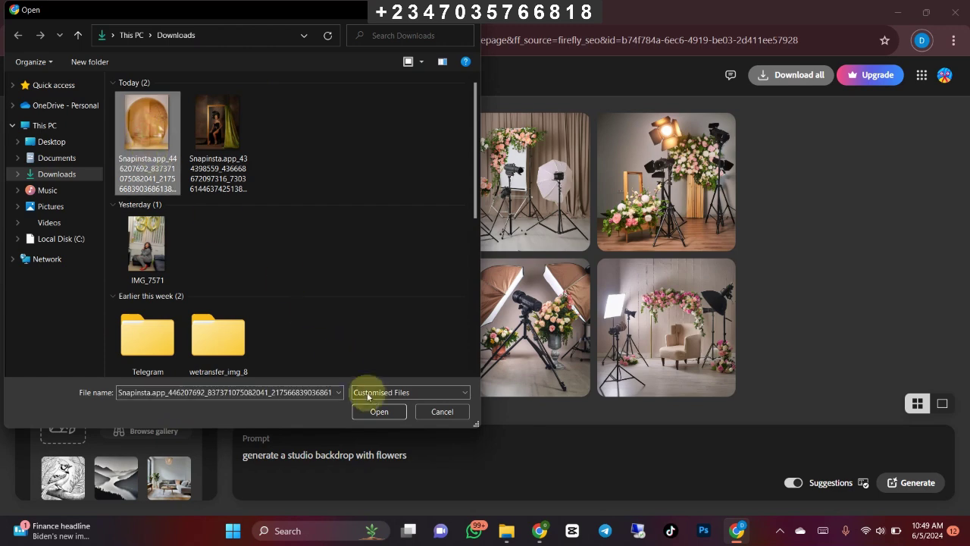
left_click(370, 411)
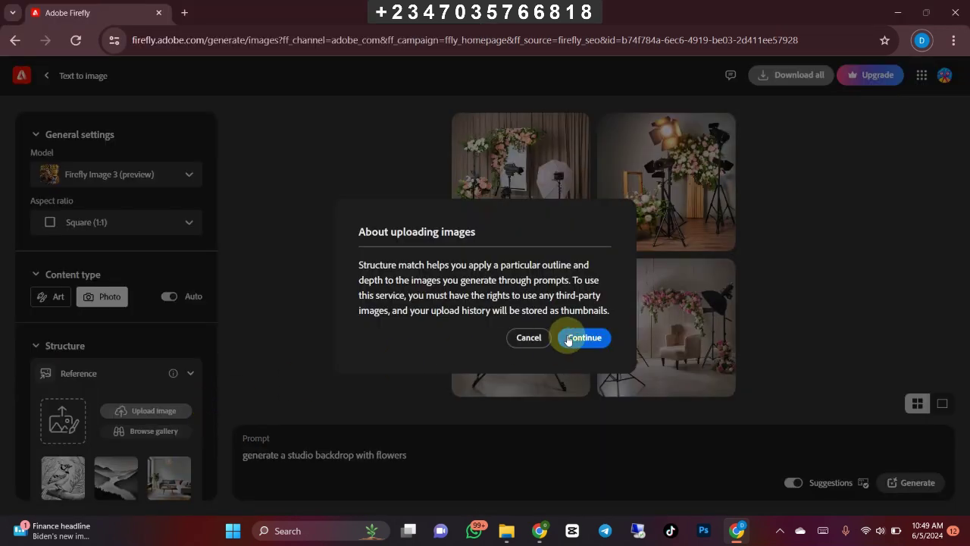
left_click(570, 339)
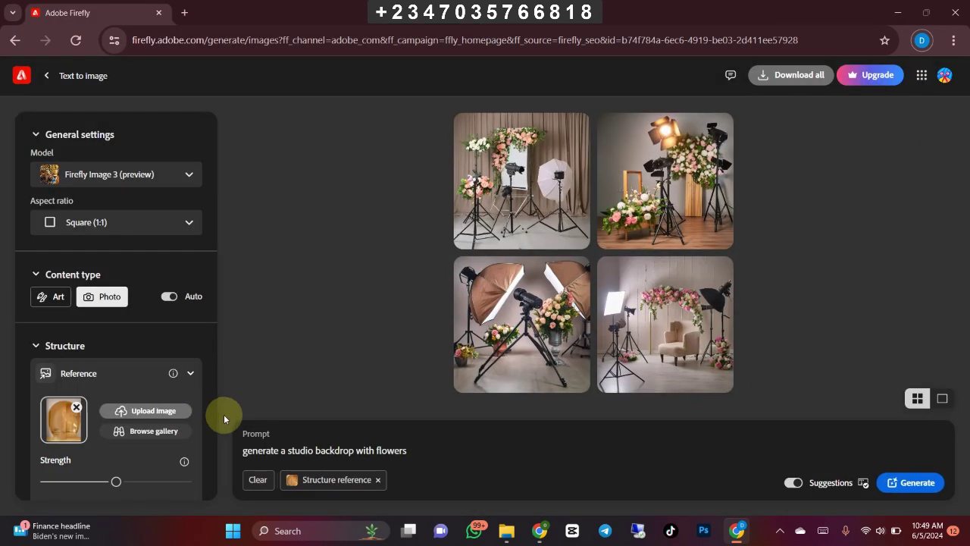
- Upload the same arched-room image as the Style reference
scroll(204, 409, "down", 4)
scroll(147, 389, "down", 3)
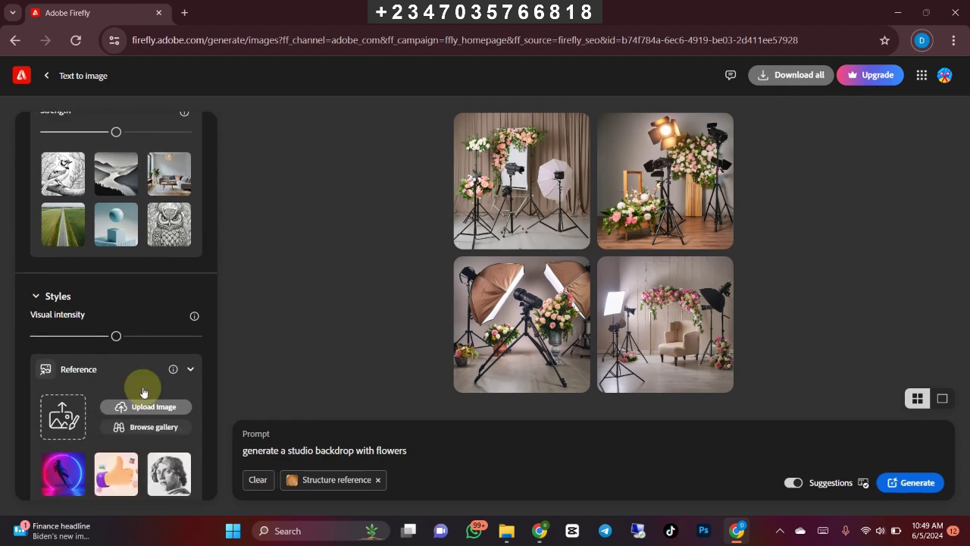
left_click(142, 343)
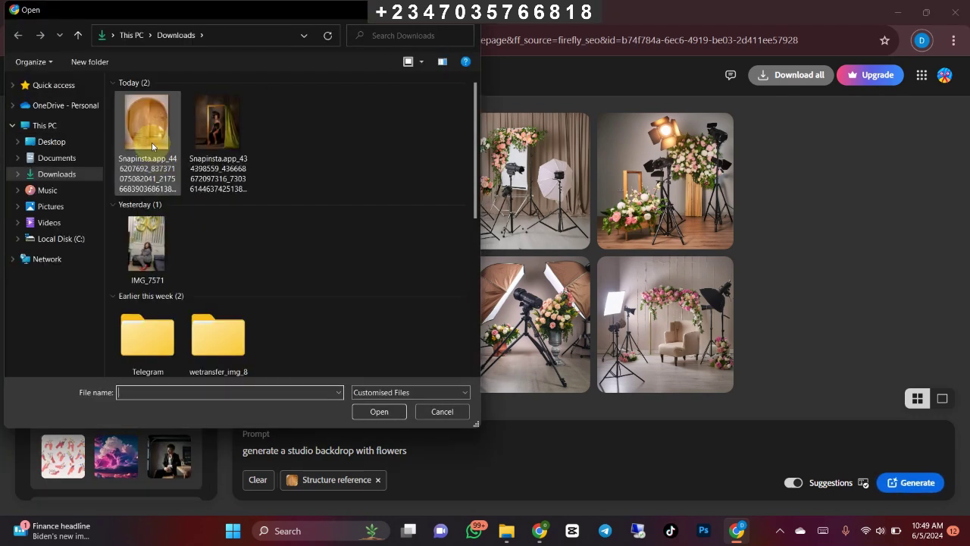
left_click(161, 160)
left_click(375, 411)
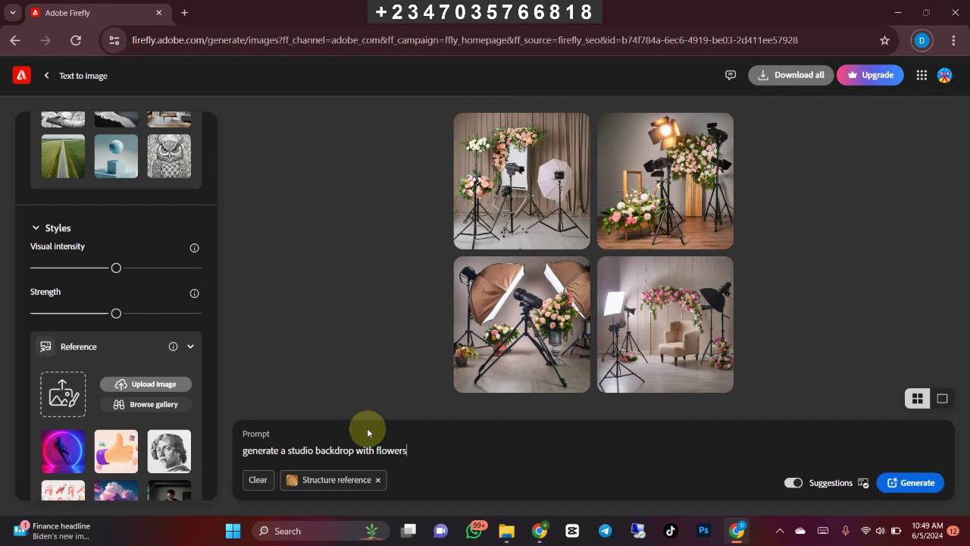
- Turn off automatic content type so it stays fixed to Photo
scroll(119, 250, "up", 5)
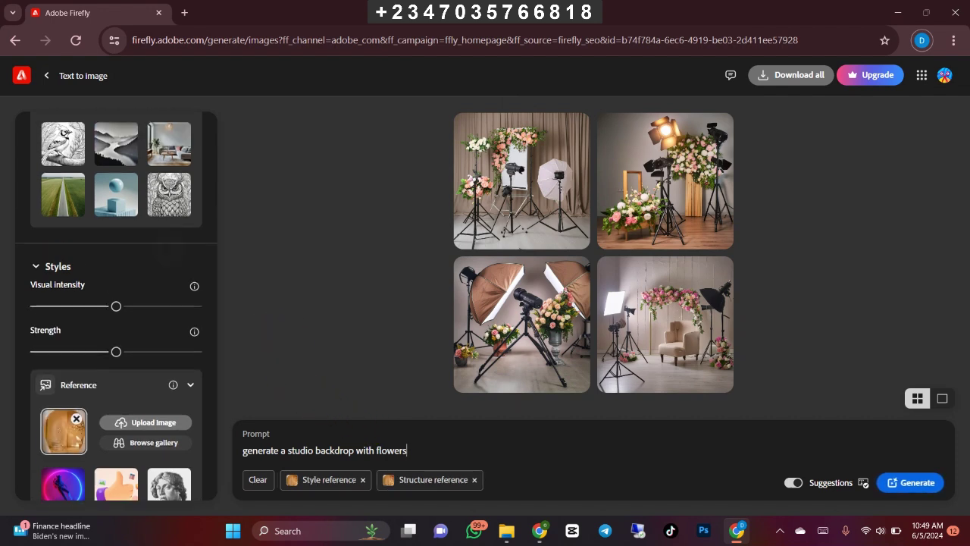
scroll(91, 190, "up", 2)
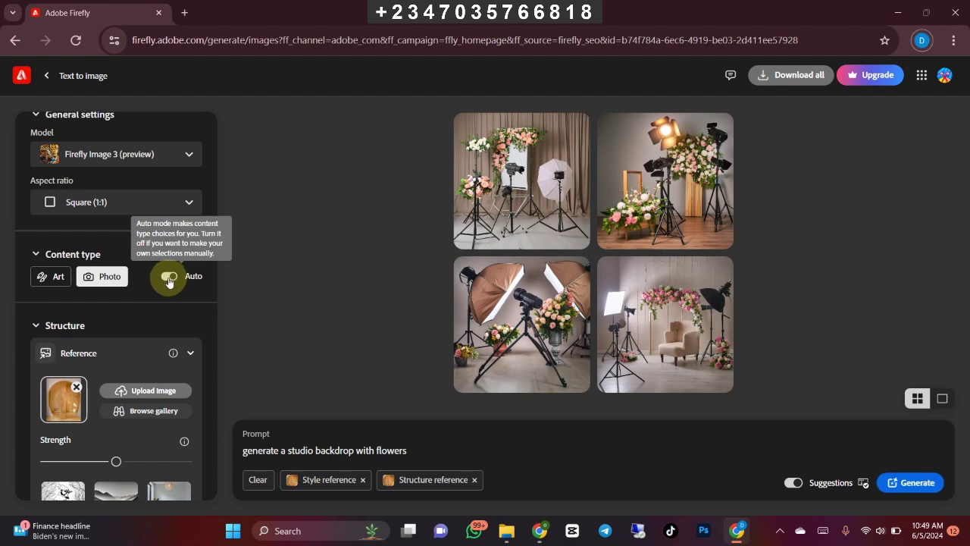
left_click(168, 277)
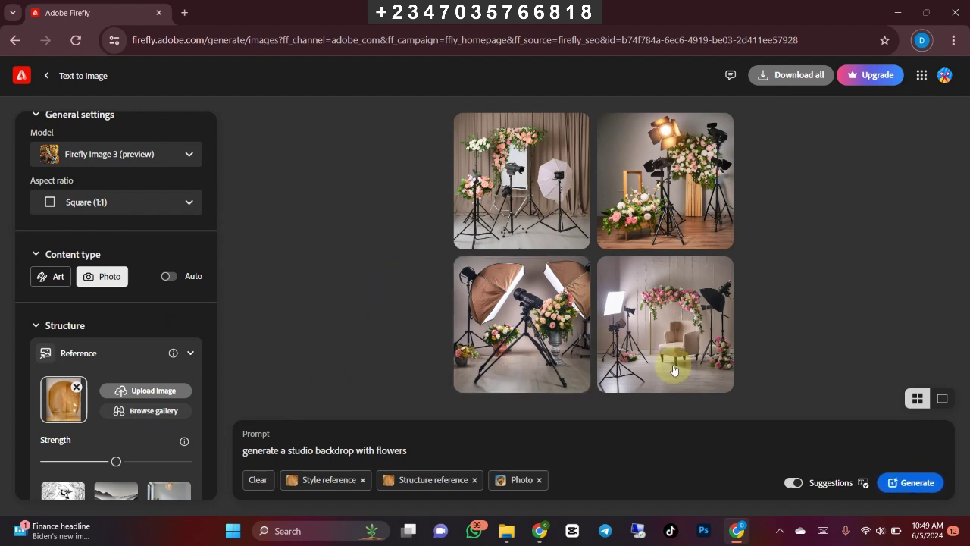
- Generate four beige arched-room backdrops from the references and open the first one full-size
left_click(906, 491)
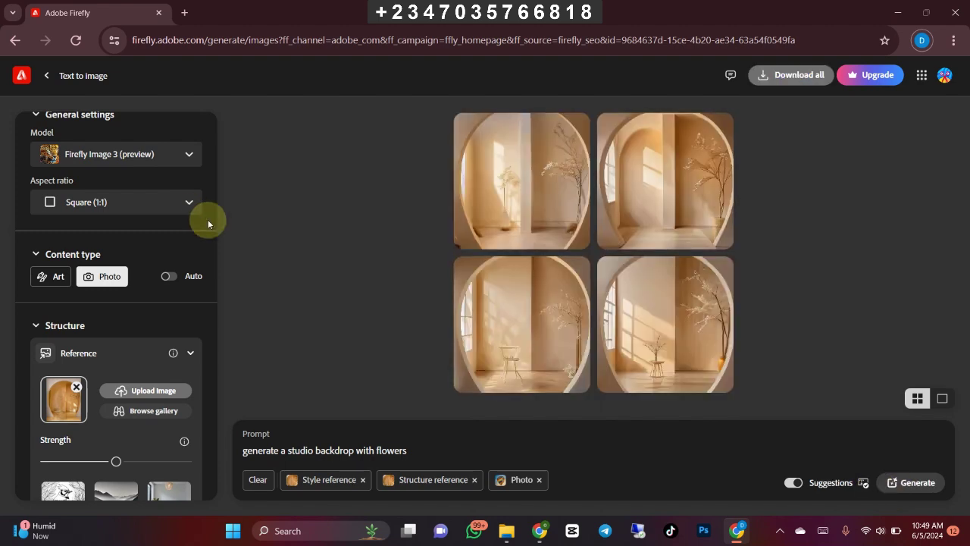
left_click(477, 197)
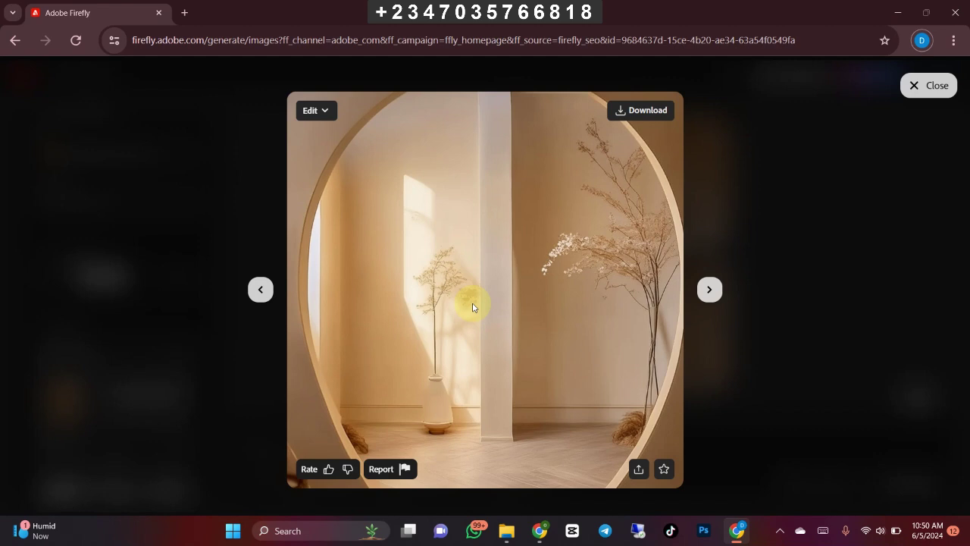
- Step through the next three generated backdrops in the full-size viewer
left_click(708, 291)
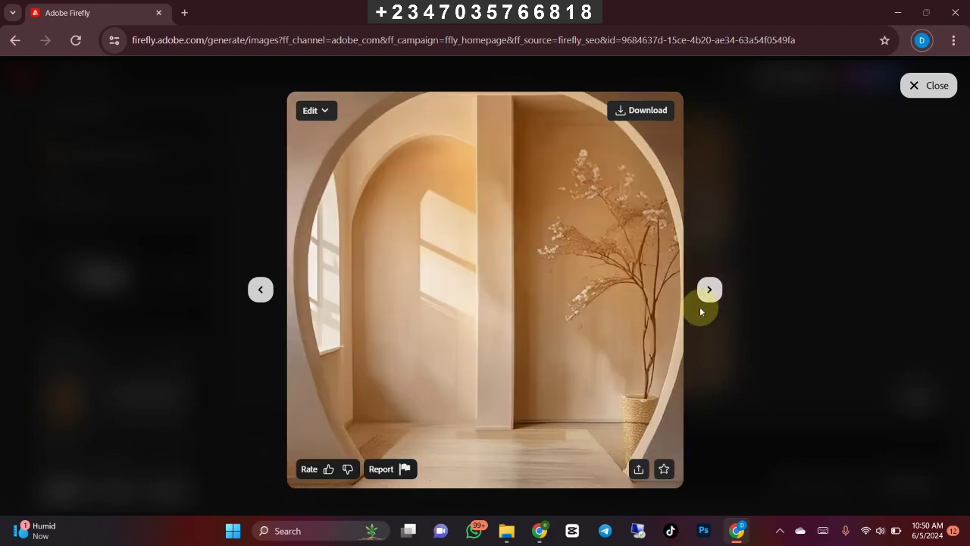
left_click(709, 291)
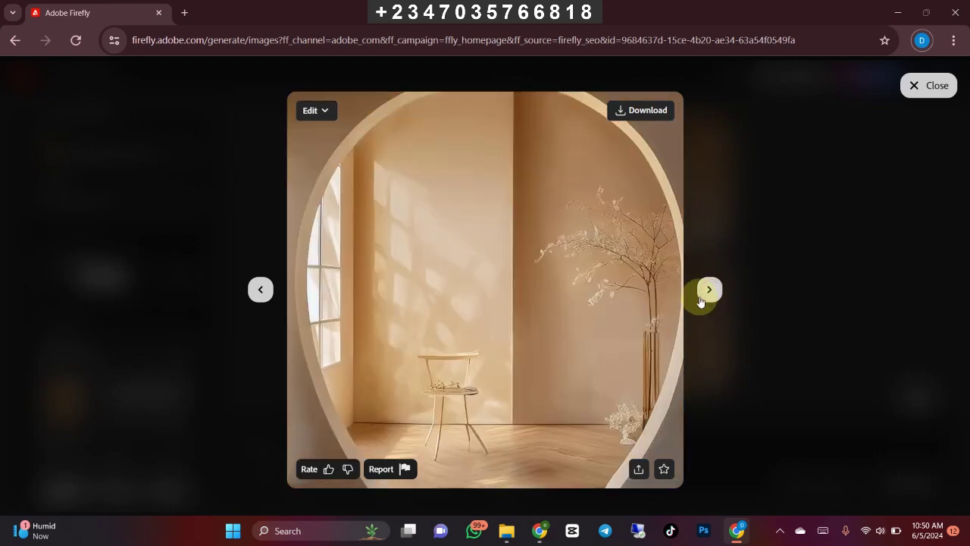
left_click(709, 298)
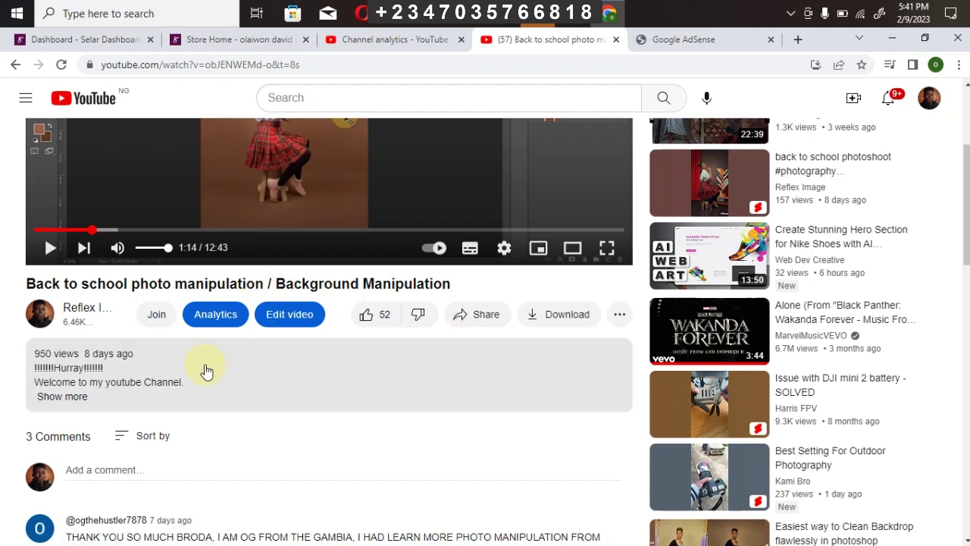
- Expand and read the YouTube video's description links, then go to the Selar Store Home page
scroll(560, 298, "down", 2)
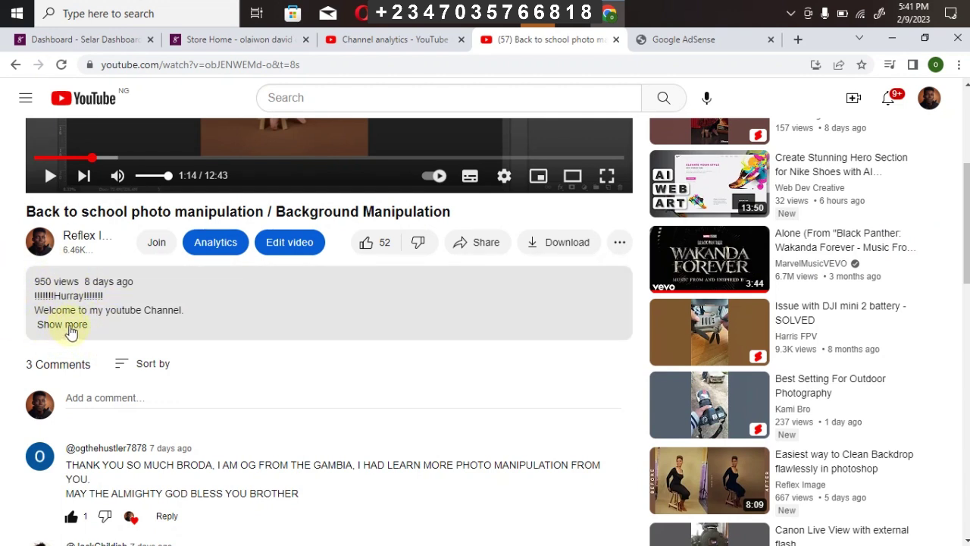
left_click(62, 326)
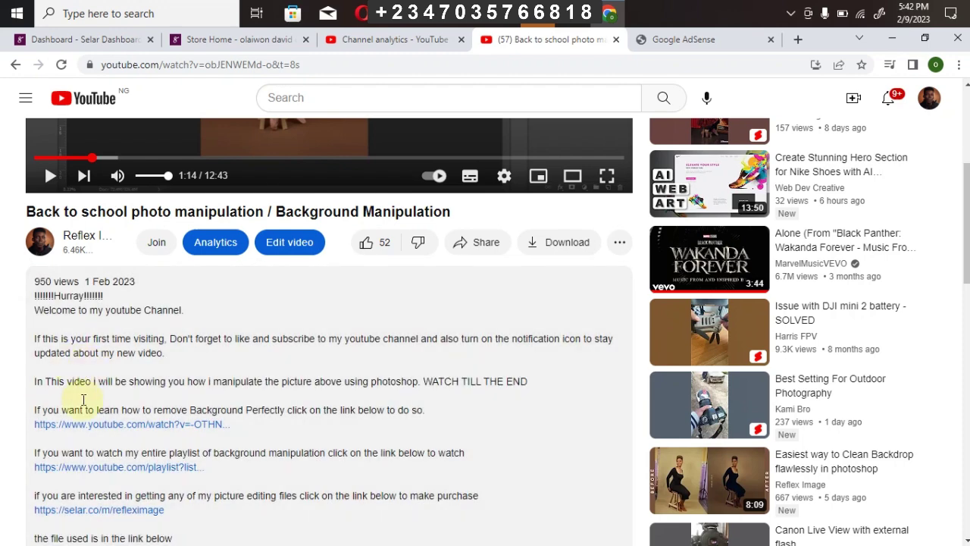
scroll(118, 342, "down", 3)
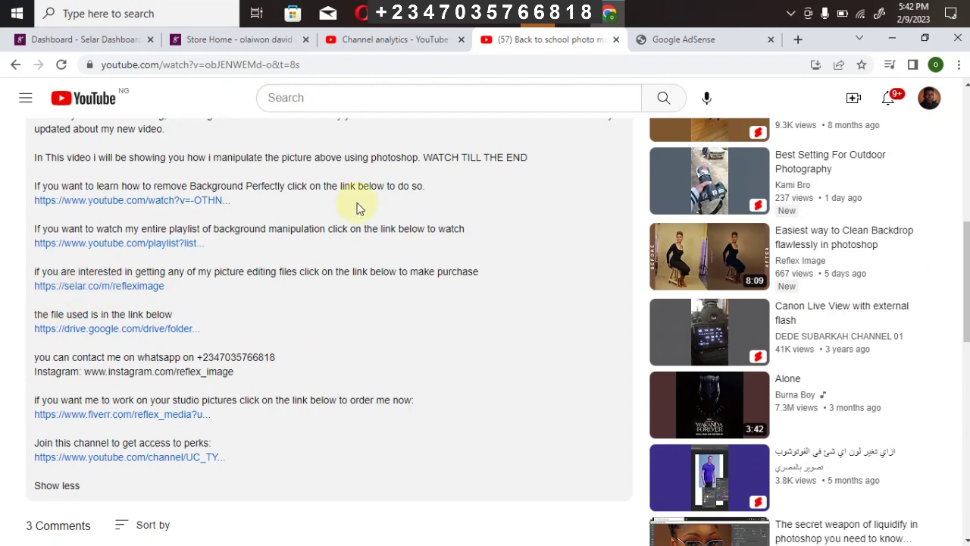
left_click(206, 38)
scroll(833, 243, "down", 3)
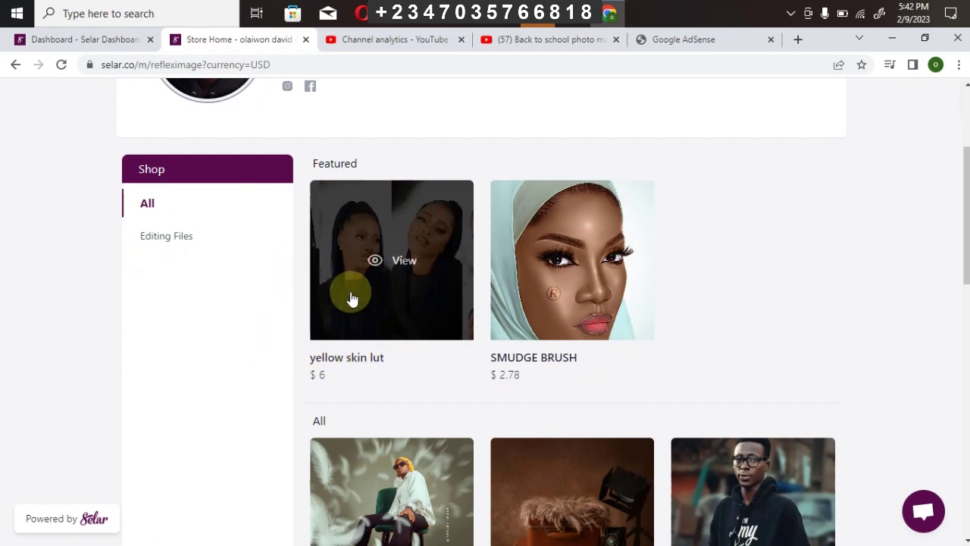
- Browse the Selar product grid to the bottom and back, then open the USD currency list
scroll(870, 253, "down", 2)
scroll(357, 335, "down", 1)
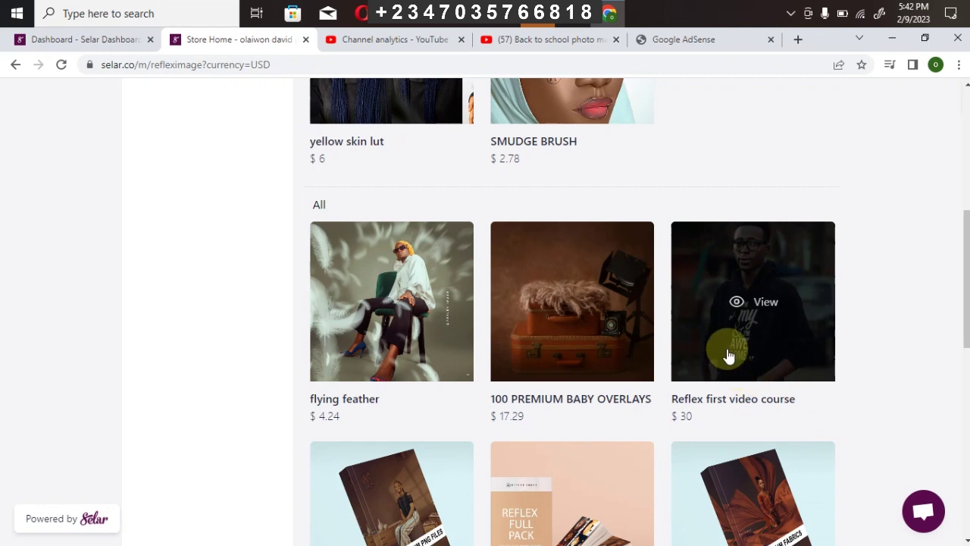
scroll(742, 320, "down", 3)
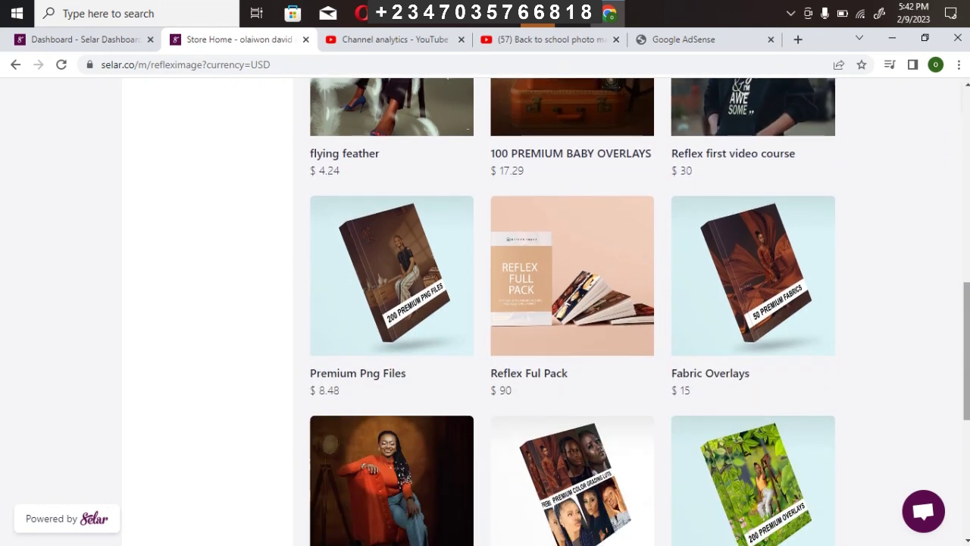
scroll(732, 320, "up", 1)
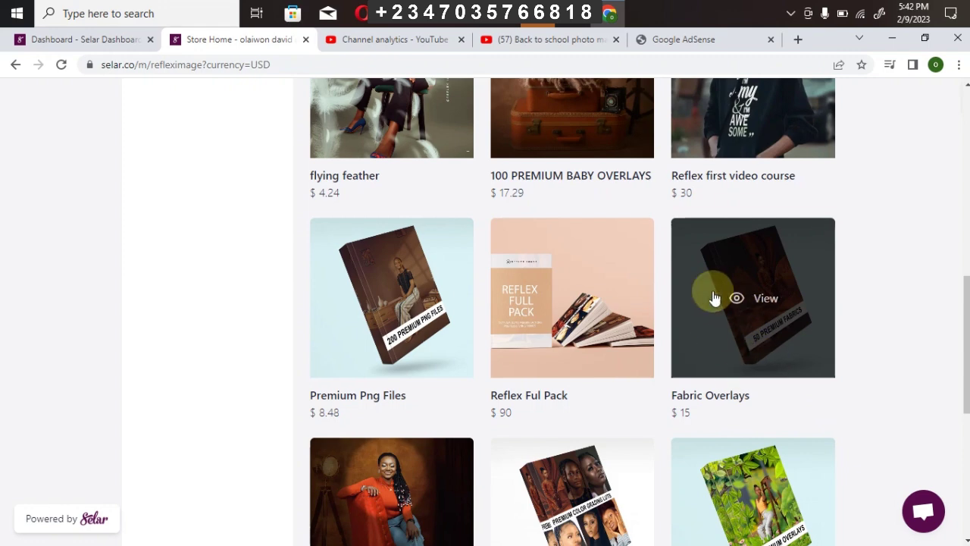
scroll(965, 314, "down", 3)
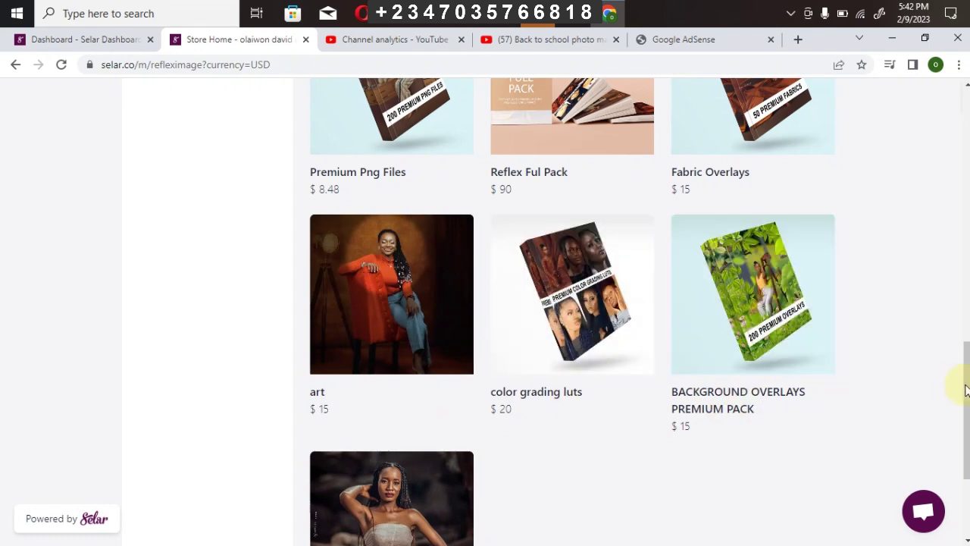
scroll(966, 390, "down", 3)
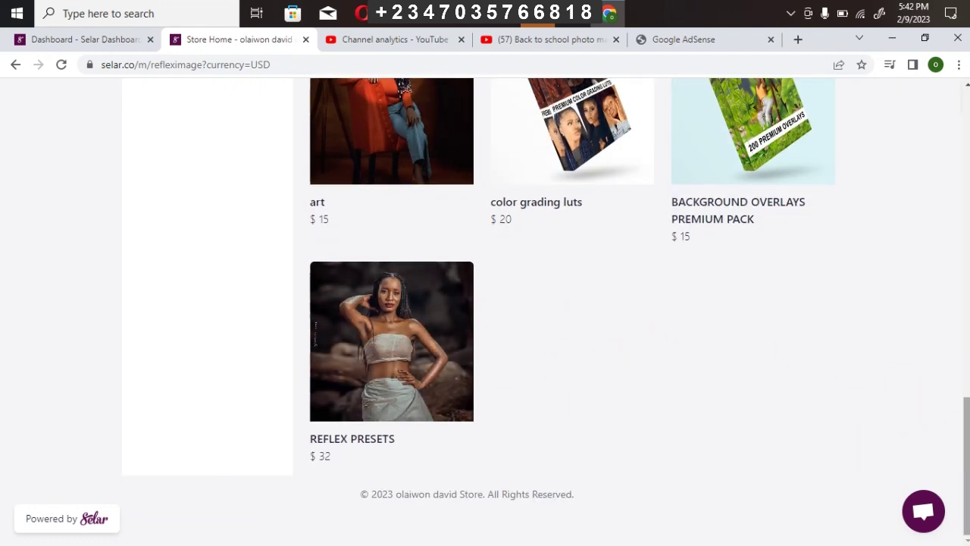
scroll(965, 390, "up", 15)
scroll(639, 312, "down", 10)
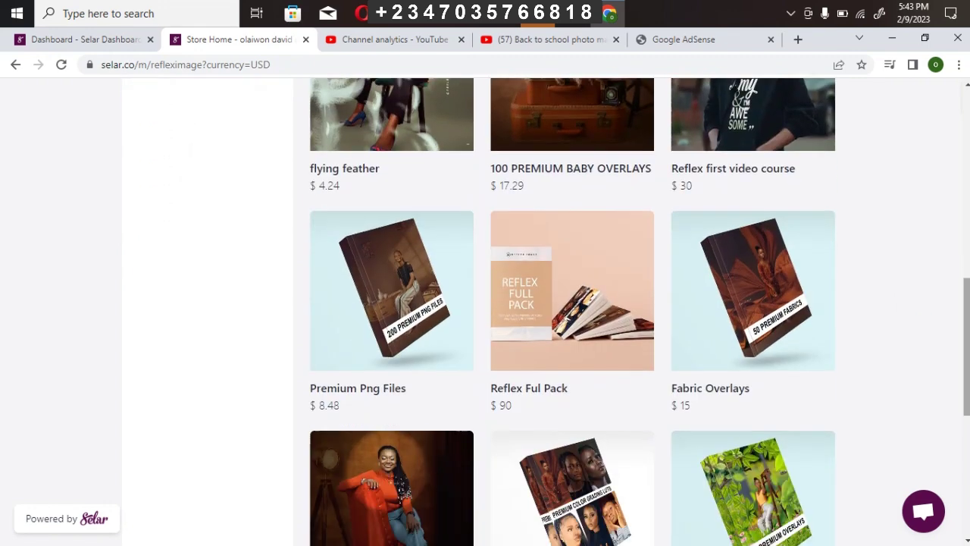
scroll(640, 312, "up", 7)
scroll(864, 176, "up", 5)
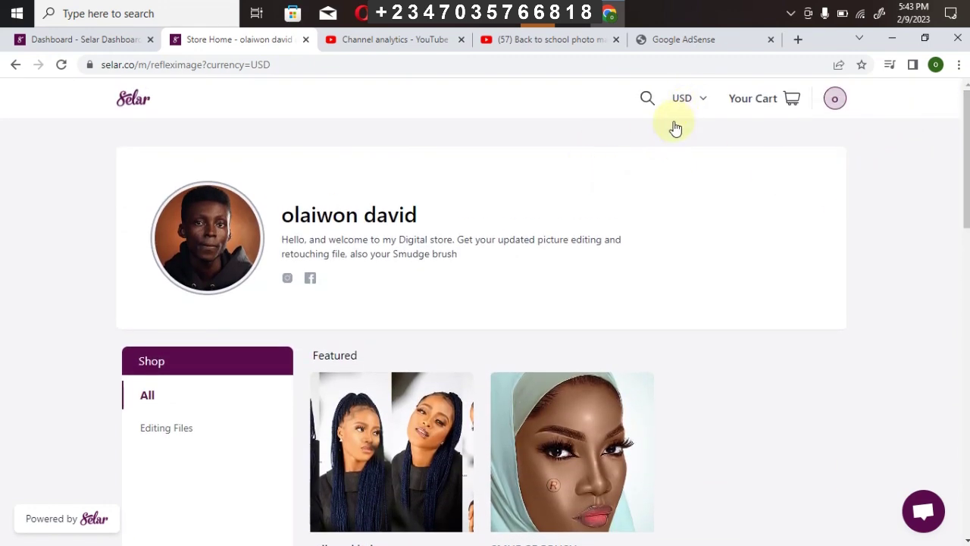
left_click(679, 100)
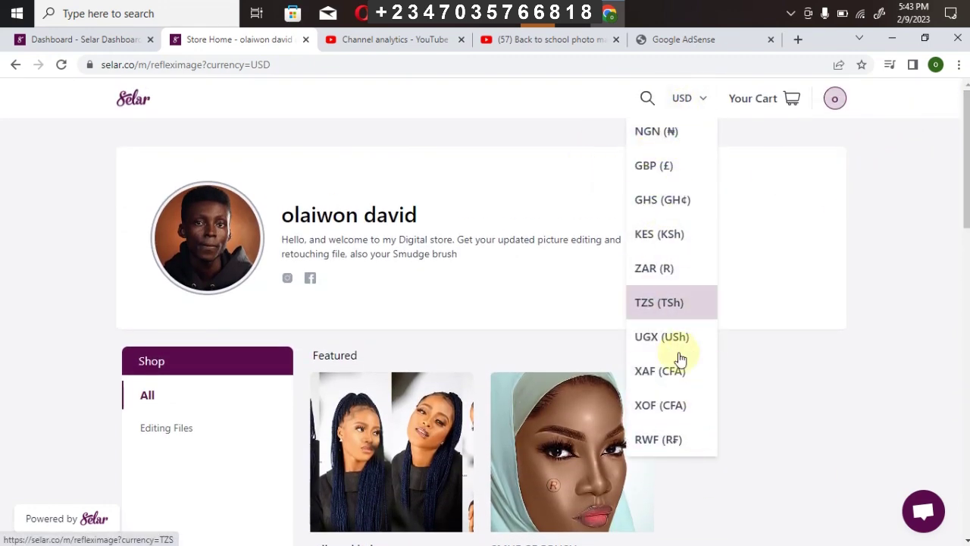